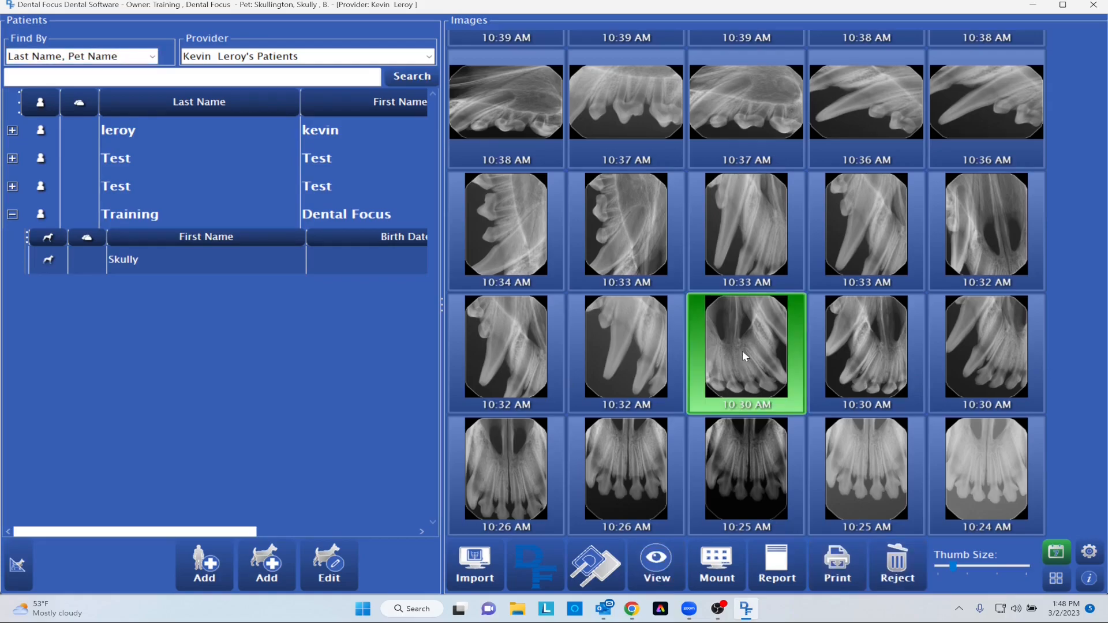
Select the three 10:30 AM X-rays, the sideways 10:33 and 10:34 AM ones, and both 10:36 and 10:37 AM ones, and view them together.
{"action": "left_click", "coordinate": [743, 354]}
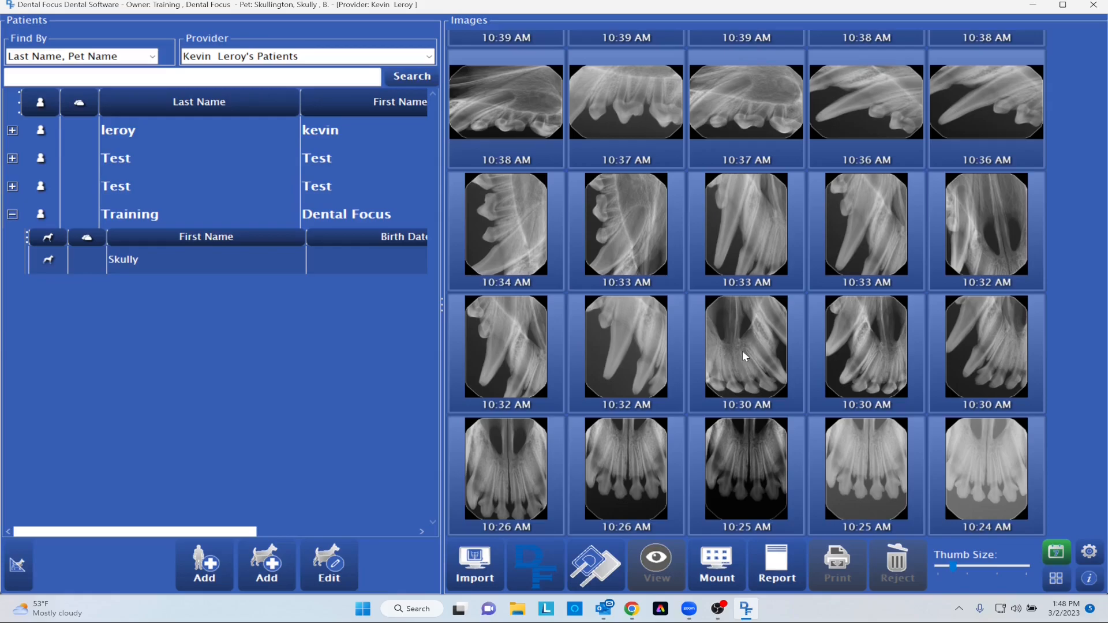
{"action": "left_click", "coordinate": [744, 351]}
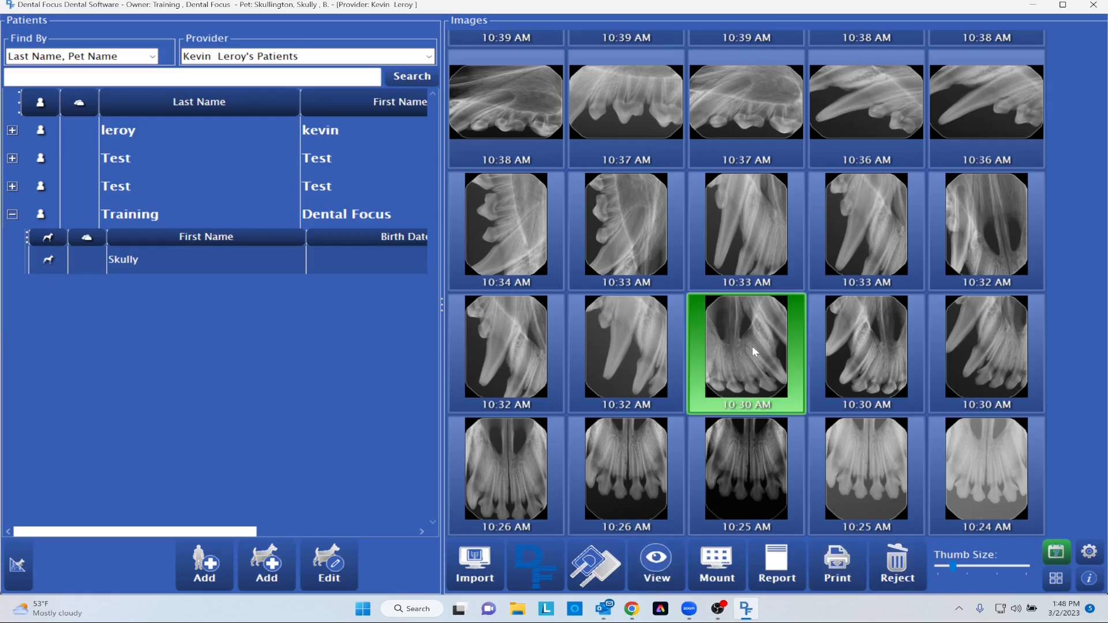
{"action": "left_click", "coordinate": [861, 356], "text": "ctrl"}
{"action": "left_click", "coordinate": [968, 360], "text": "ctrl"}
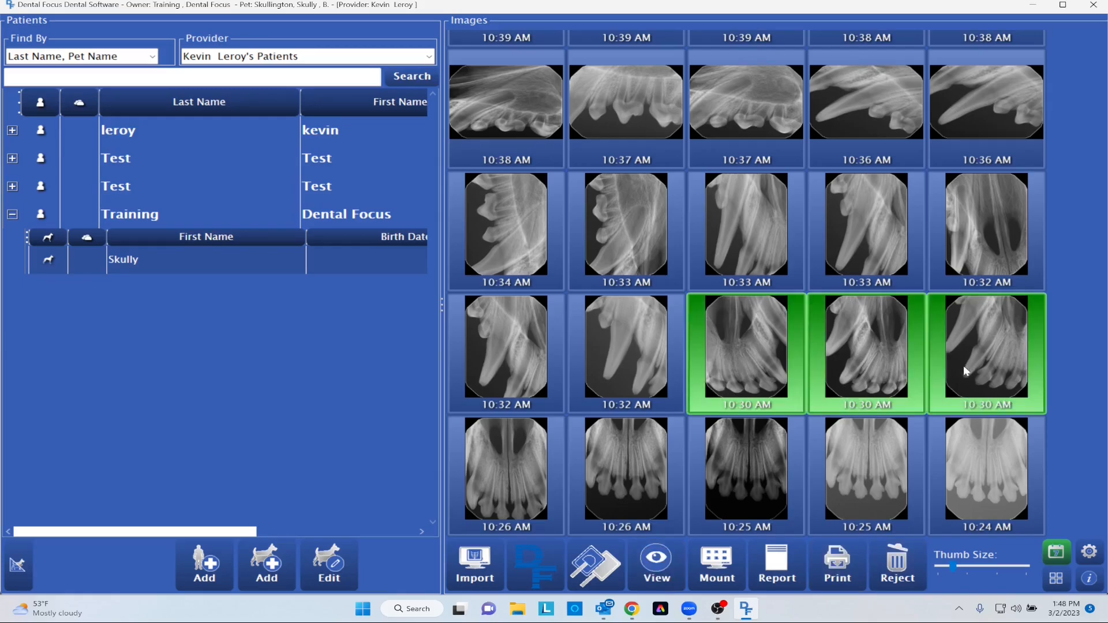
{"action": "left_click", "coordinate": [622, 248], "text": "ctrl"}
{"action": "left_click", "coordinate": [497, 244], "text": "ctrl"}
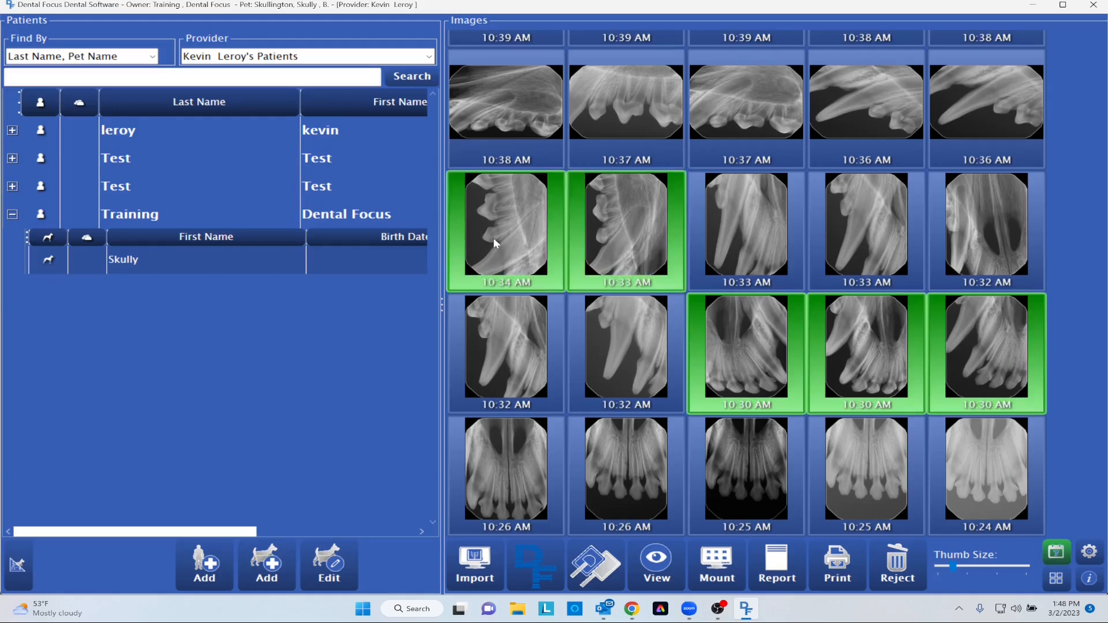
{"action": "left_click", "coordinate": [973, 92], "text": "ctrl"}
{"action": "left_click", "coordinate": [848, 108], "text": "ctrl"}
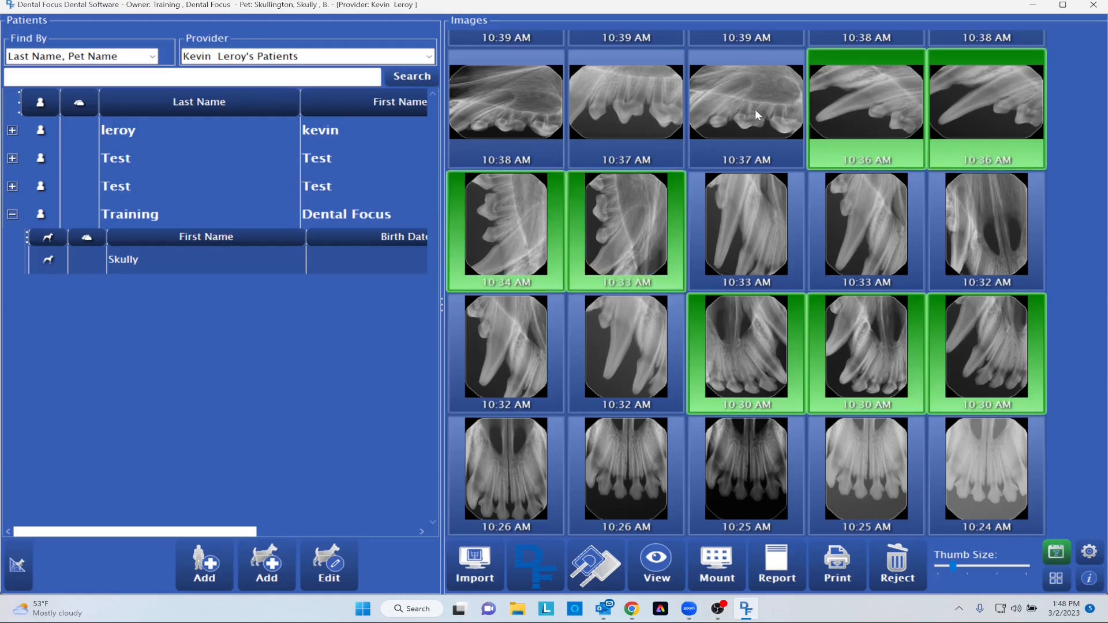
{"action": "left_click", "coordinate": [751, 112], "text": "ctrl"}
{"action": "left_click", "coordinate": [639, 117], "text": "ctrl"}
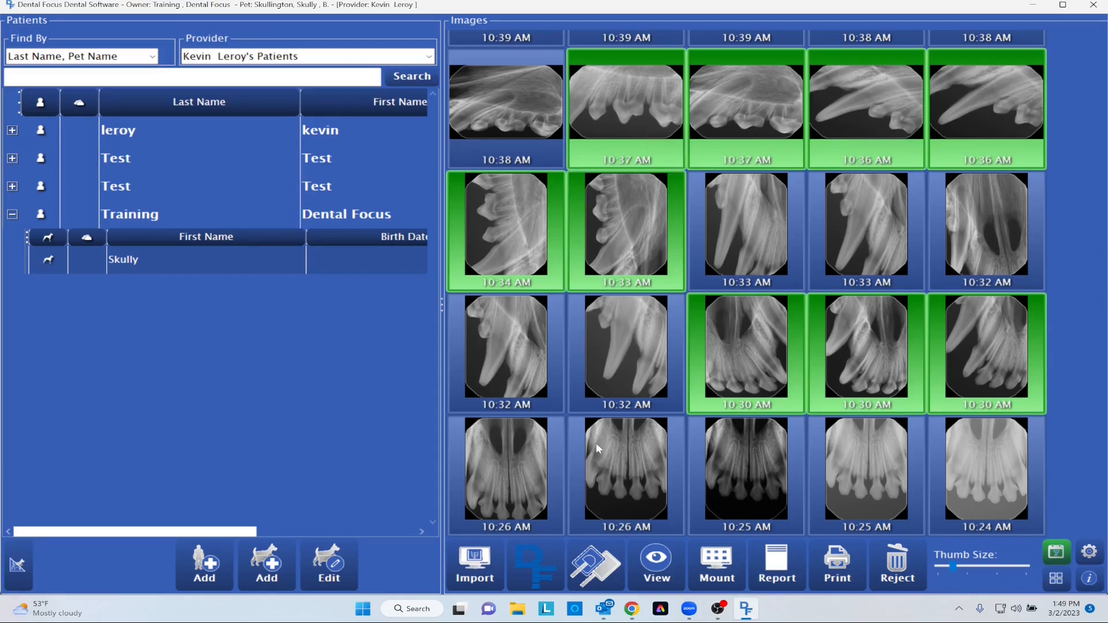
{"action": "left_click", "coordinate": [657, 574]}
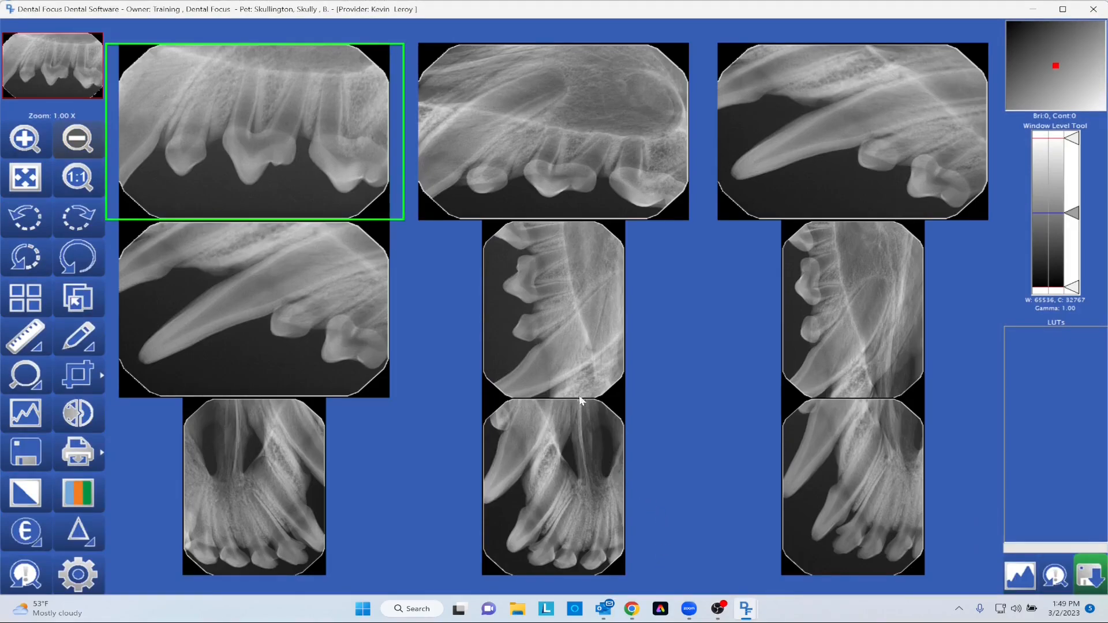
Rotate the two sideways molar X-rays in the middle row a quarter turn counterclockwise so their crowns point down.
{"action": "left_click", "coordinate": [478, 145]}
{"action": "left_click", "coordinate": [804, 158]}
{"action": "left_click", "coordinate": [328, 303]}
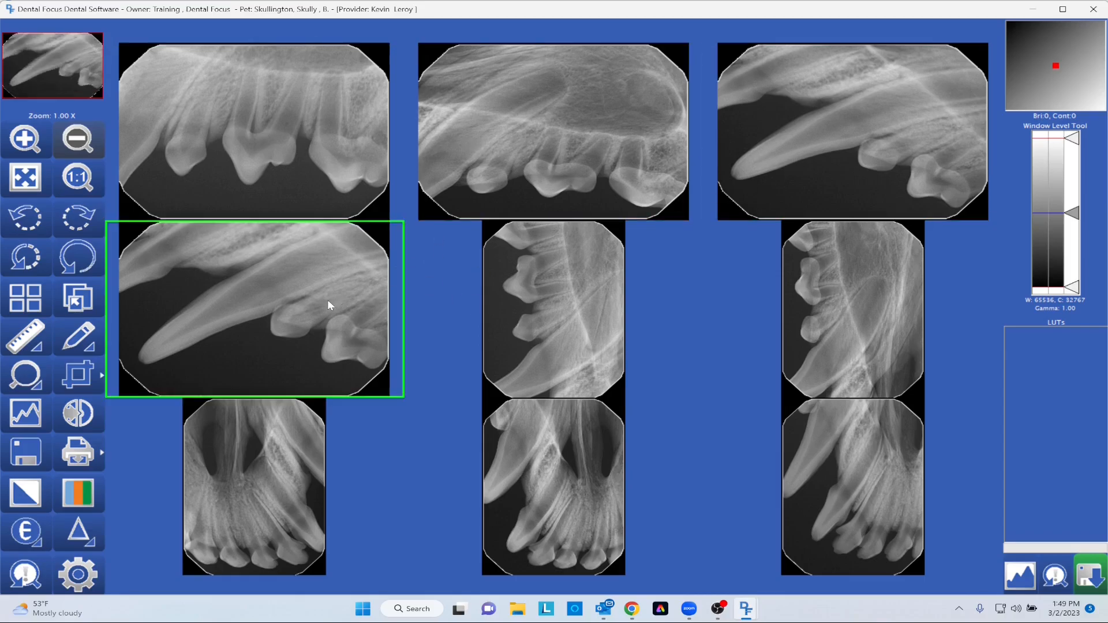
{"action": "left_click", "coordinate": [552, 306]}
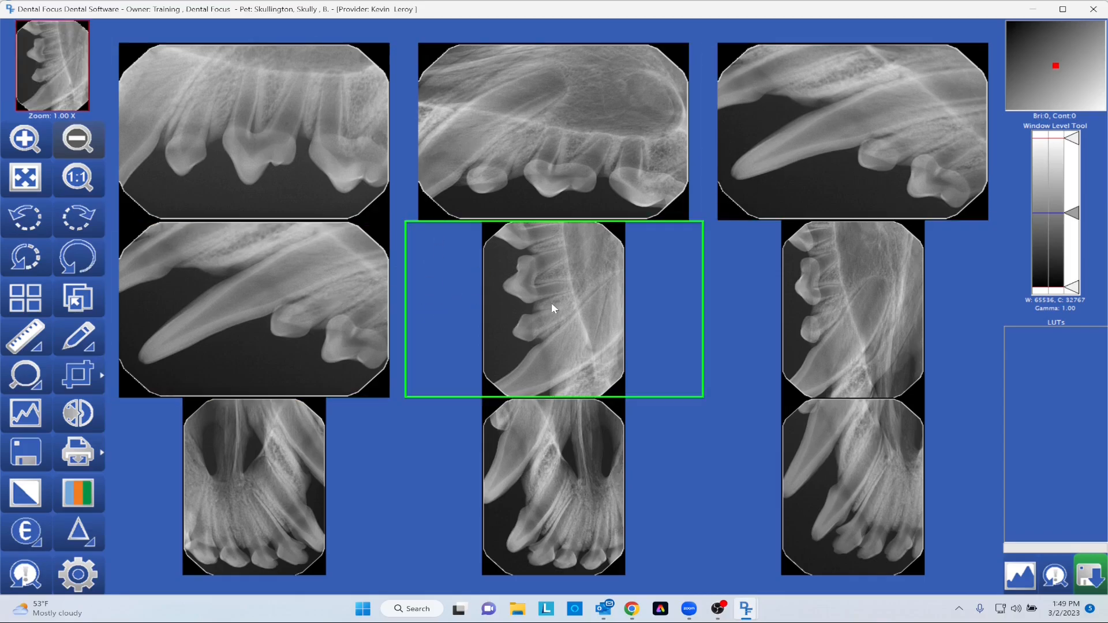
{"action": "left_click", "coordinate": [26, 222]}
{"action": "left_click", "coordinate": [866, 344]}
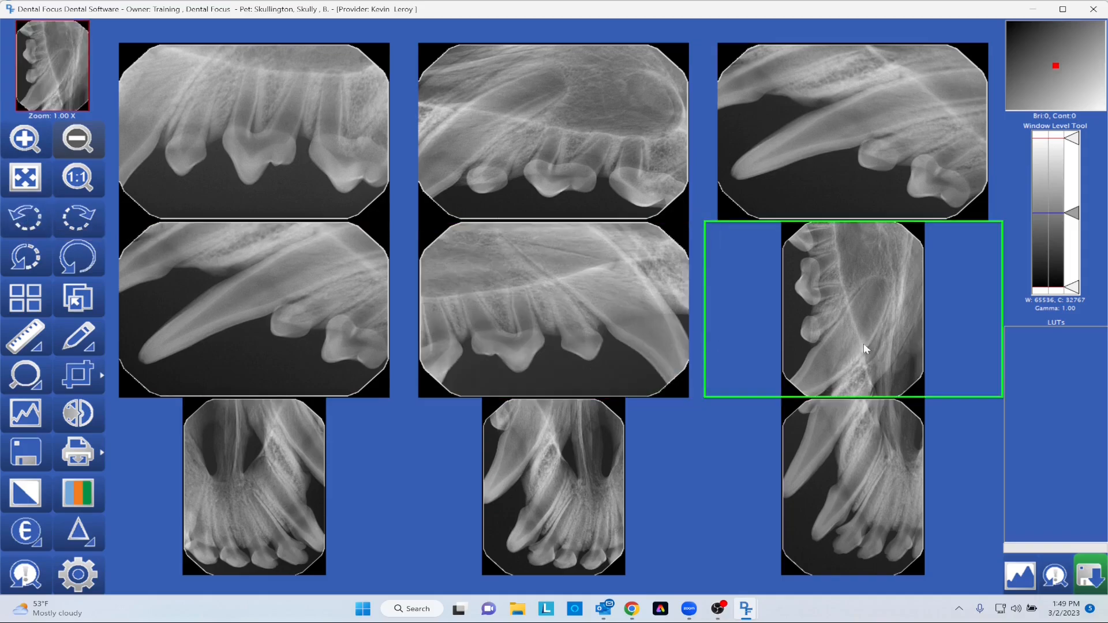
{"action": "left_click", "coordinate": [25, 220]}
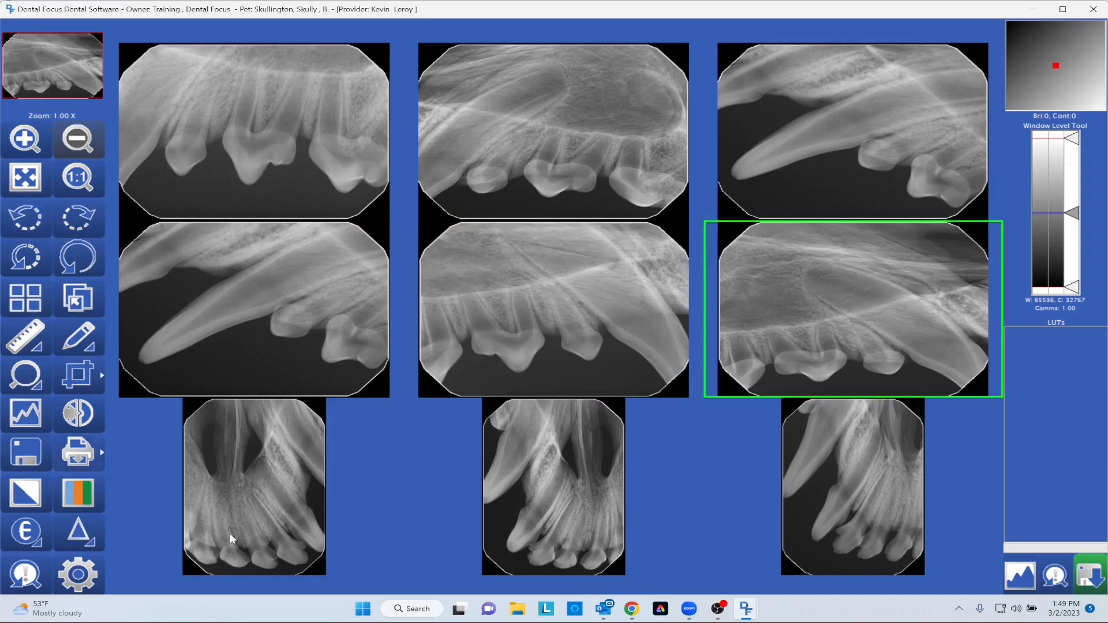
Check the incisor X-rays in the last row and close the nine-image view to return to the image list.
{"action": "left_click", "coordinate": [237, 511]}
{"action": "left_click", "coordinate": [724, 533]}
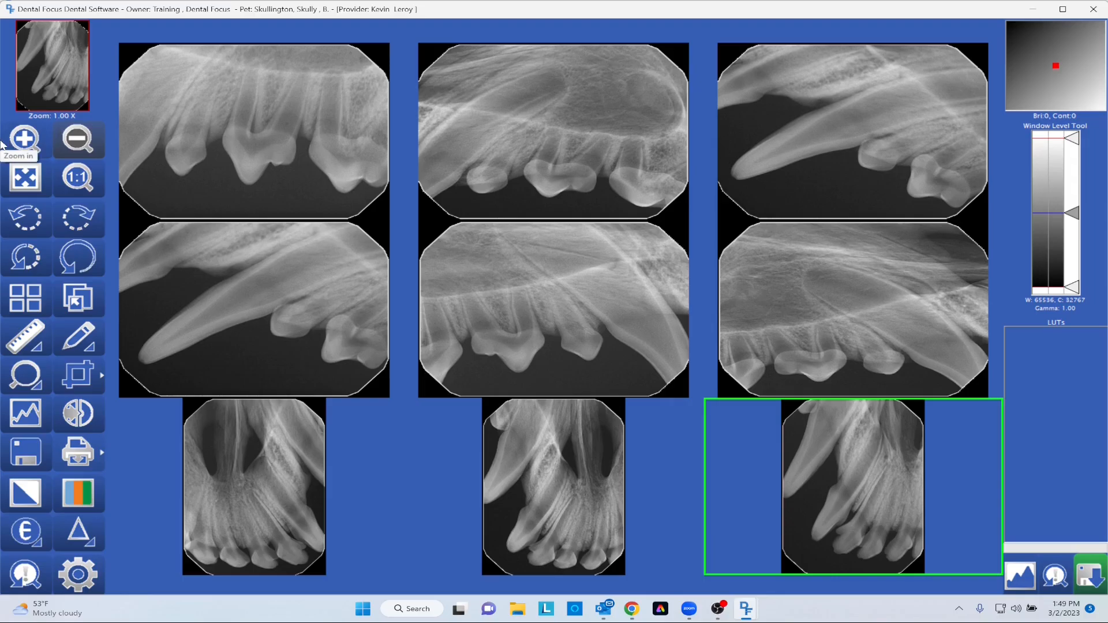
{"action": "left_click", "coordinate": [1094, 9]}
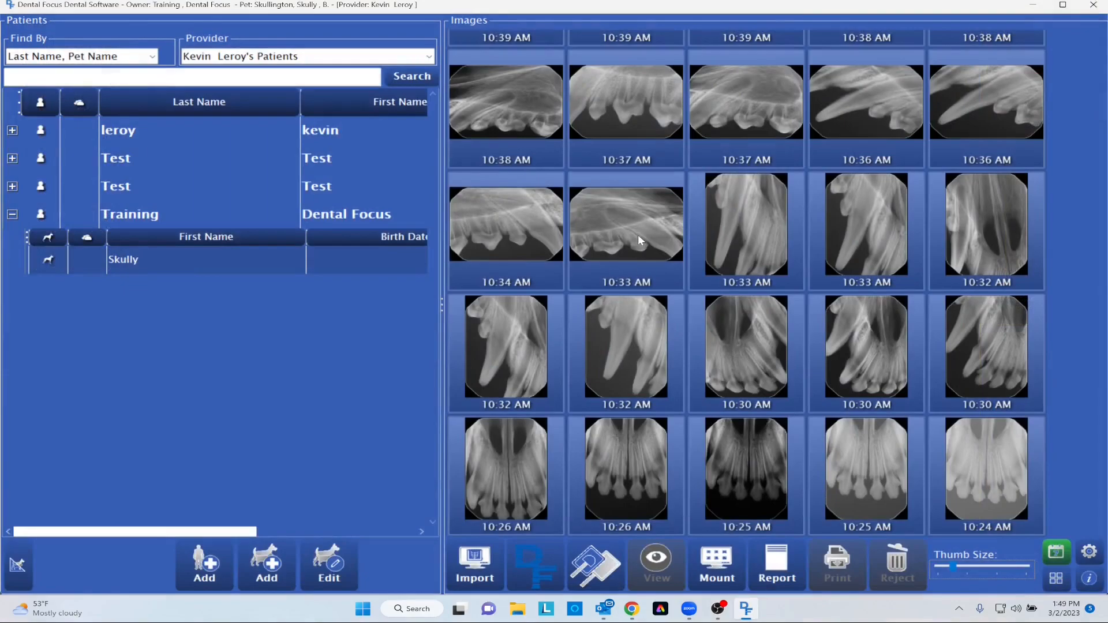
Open the 10:37 AM X-ray with the large premolars and adjust its window level to width 60160, center 35455 and gamma 0.83.
{"action": "double_click", "coordinate": [643, 122]}
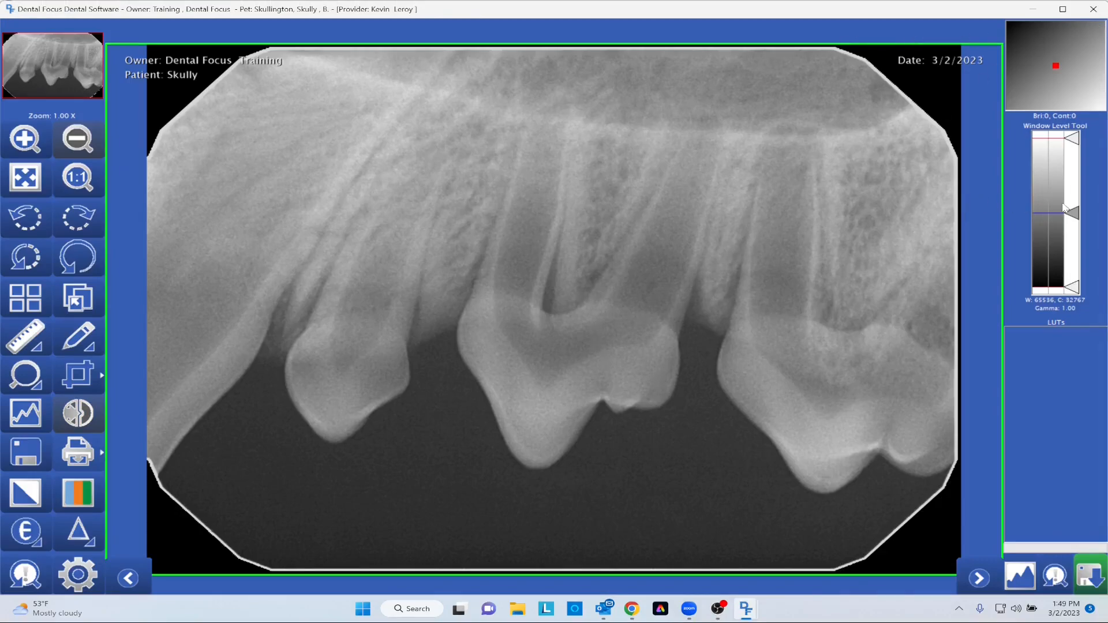
{"action": "left_click_drag", "start_coordinate": [1072, 140], "coordinate": [1073, 137]}
{"action": "mouse_move", "coordinate": [1077, 222]}
{"action": "left_mouse_down"}
{"action": "mouse_move", "coordinate": [1079, 207]}
{"action": "mouse_move", "coordinate": [1076, 234]}
{"action": "left_mouse_up"}
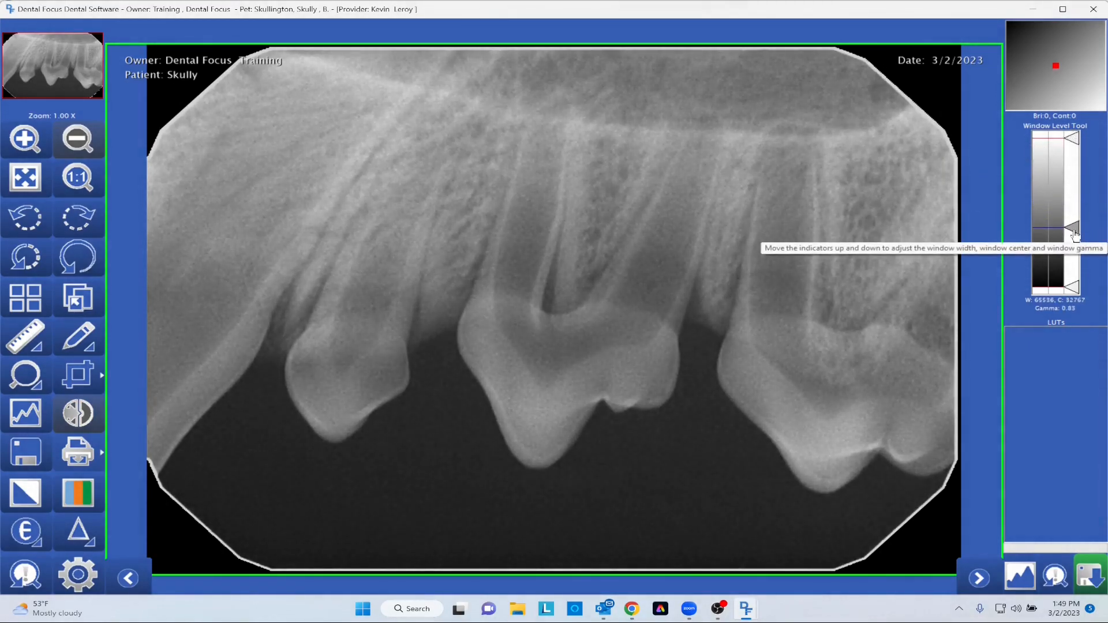
{"action": "left_click_drag", "start_coordinate": [1074, 287], "coordinate": [1077, 275]}
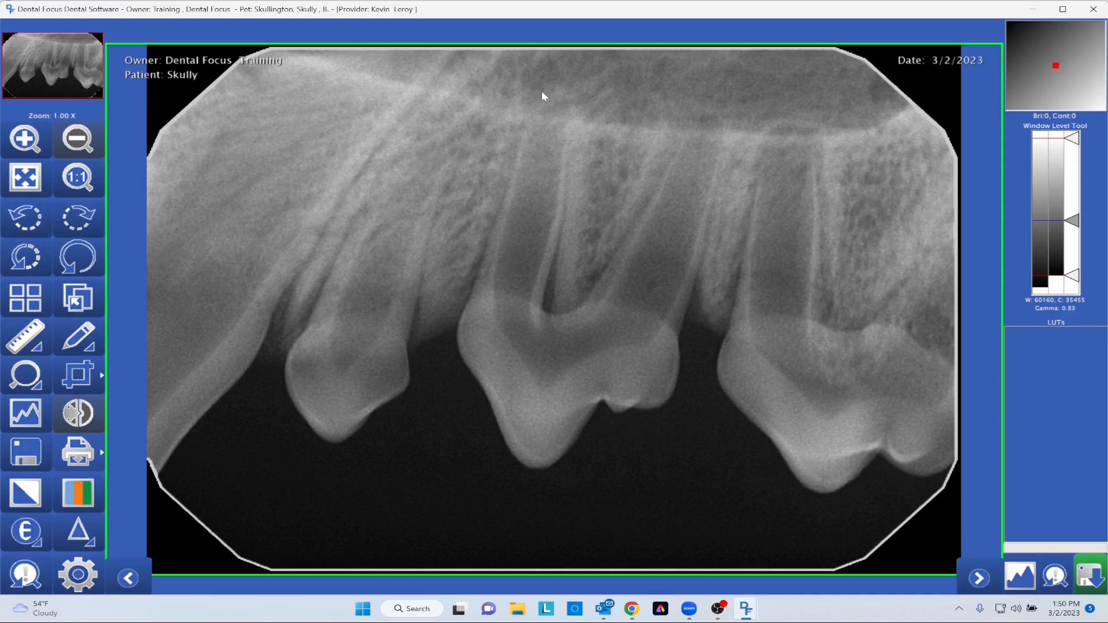
Auto-arrange the open X-rays in the grid view.
{"action": "left_click", "coordinate": [13, 299]}
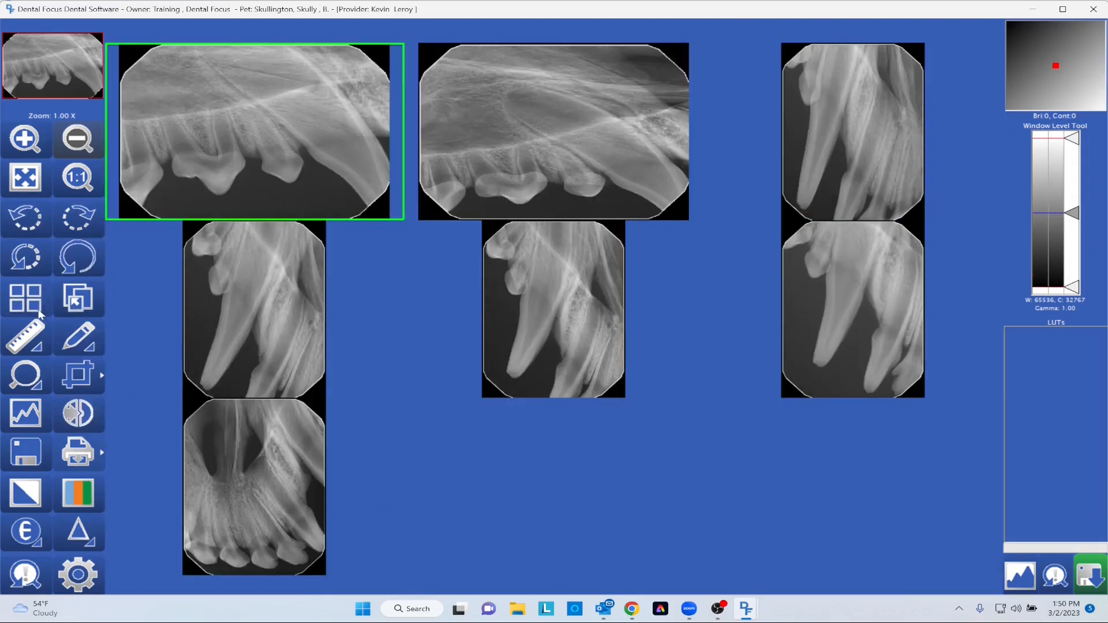
{"action": "left_click", "coordinate": [38, 311]}
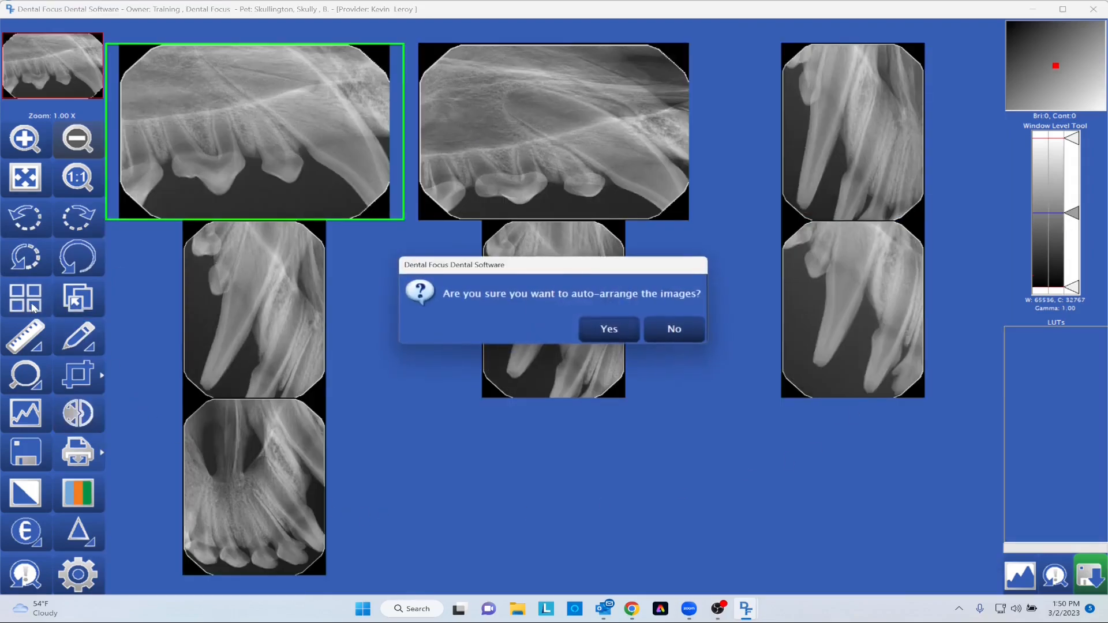
{"action": "left_click", "coordinate": [615, 328]}
Enable image moving and rearrange the X-rays by relocating them to different places in the view.
{"action": "left_click", "coordinate": [90, 284]}
{"action": "left_click_drag", "start_coordinate": [312, 160], "coordinate": [636, 527]}
{"action": "left_click_drag", "start_coordinate": [555, 309], "coordinate": [245, 134]}
{"action": "left_click", "coordinate": [592, 166]}
{"action": "left_click_drag", "start_coordinate": [592, 166], "coordinate": [572, 308]}
{"action": "left_click_drag", "start_coordinate": [915, 354], "coordinate": [550, 140]}
{"action": "left_click_drag", "start_coordinate": [621, 254], "coordinate": [963, 458]}
{"action": "left_click_drag", "start_coordinate": [860, 114], "coordinate": [451, 297]}
{"action": "left_click_drag", "start_coordinate": [536, 155], "coordinate": [656, 307]}
{"action": "left_click_drag", "start_coordinate": [242, 69], "coordinate": [472, 90]}
{"action": "left_click_drag", "start_coordinate": [248, 495], "coordinate": [788, 302]}
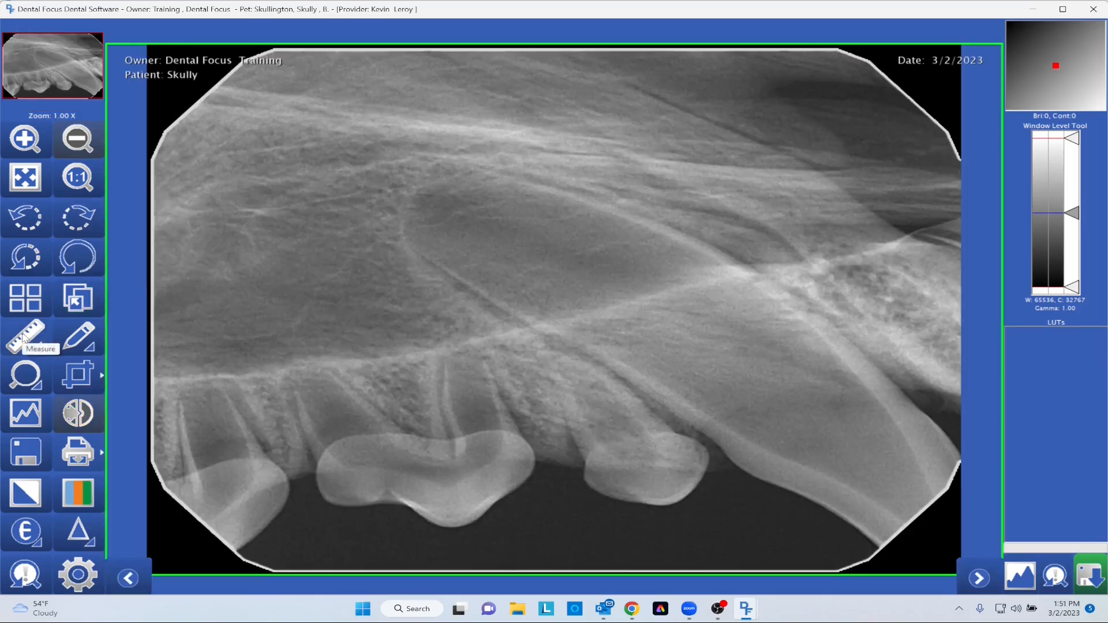
Place a measurement line in mm across the upper-left end of the dark oval cavity on the X-ray.
{"action": "left_click", "coordinate": [32, 348]}
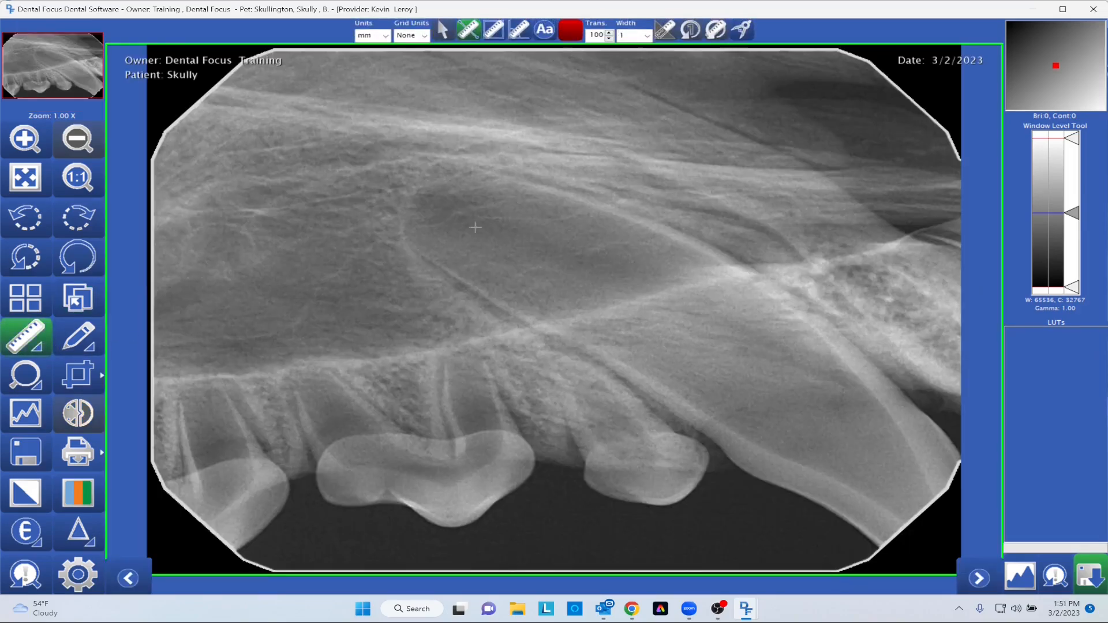
{"action": "left_click", "coordinate": [489, 172]}
{"action": "left_click", "coordinate": [403, 238]}
{"action": "double_click", "coordinate": [405, 238]}
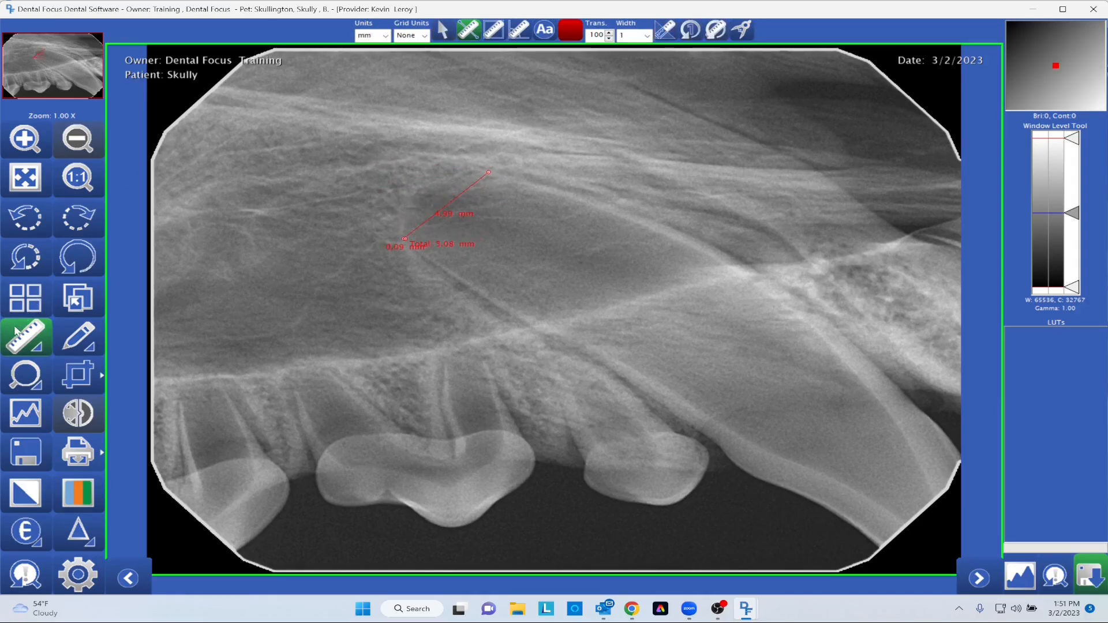
Annotate the upper part of the X-ray with a short yellow line and an ellipse beside it.
{"action": "left_click", "coordinate": [81, 339]}
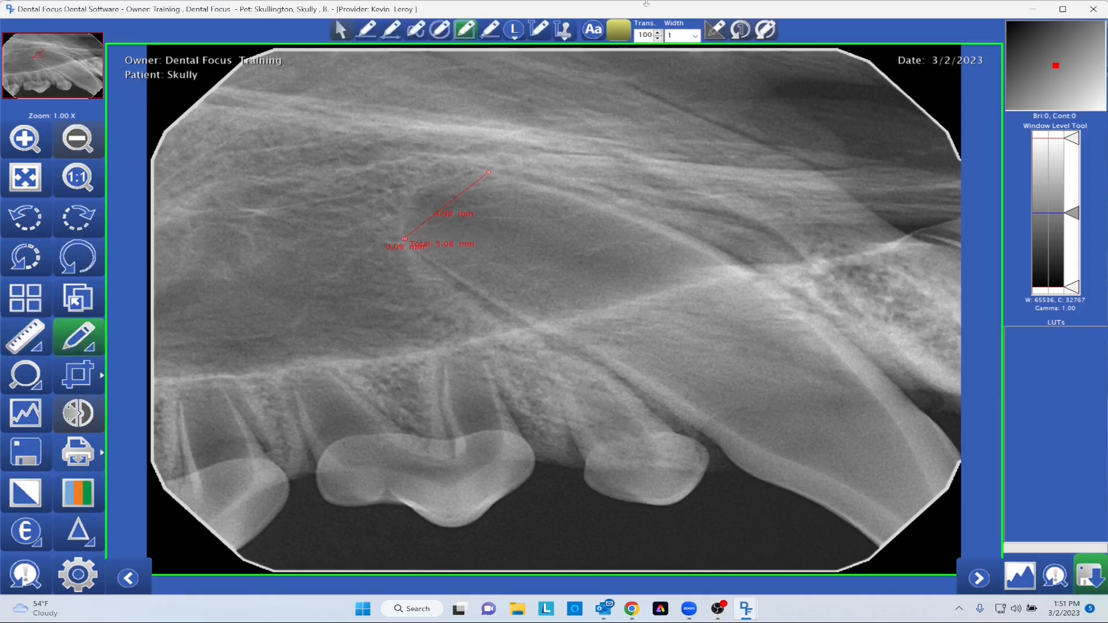
{"action": "left_click", "coordinate": [367, 32]}
{"action": "left_click_drag", "start_coordinate": [354, 77], "coordinate": [367, 118]}
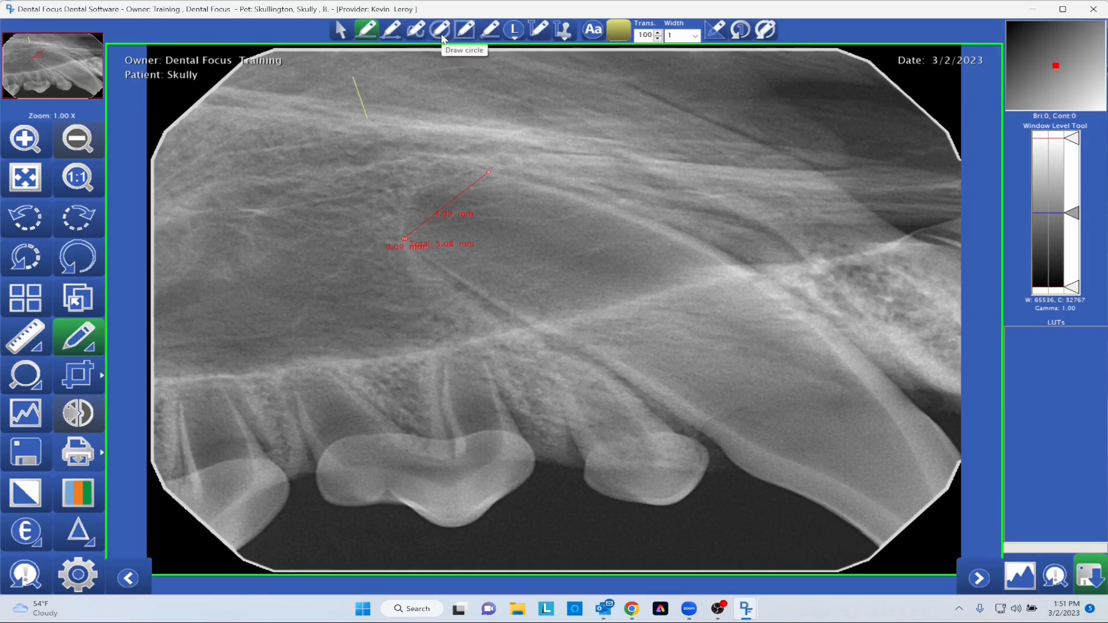
{"action": "left_click", "coordinate": [442, 38]}
{"action": "left_click_drag", "start_coordinate": [400, 89], "coordinate": [500, 160]}
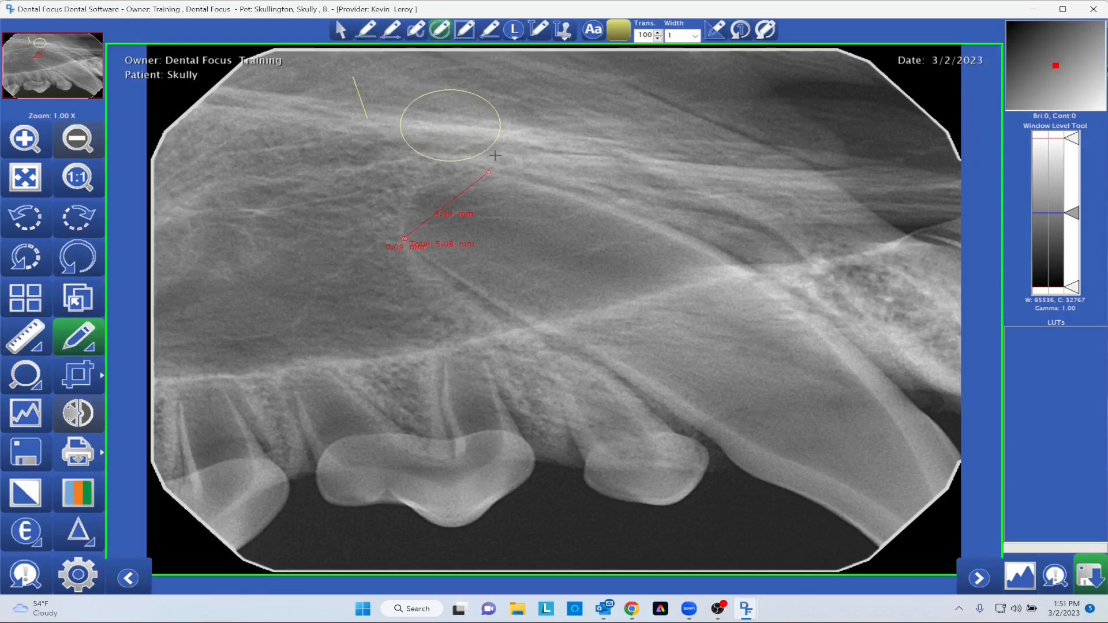
Draw a yellow rectangle beside the ellipse and place arrow markers near the X-ray's upper-right corner.
{"action": "left_click", "coordinate": [465, 29]}
{"action": "mouse_move", "coordinate": [529, 78]}
{"action": "left_mouse_down"}
{"action": "mouse_move", "coordinate": [597, 159]}
{"action": "mouse_move", "coordinate": [666, 192]}
{"action": "left_mouse_up"}
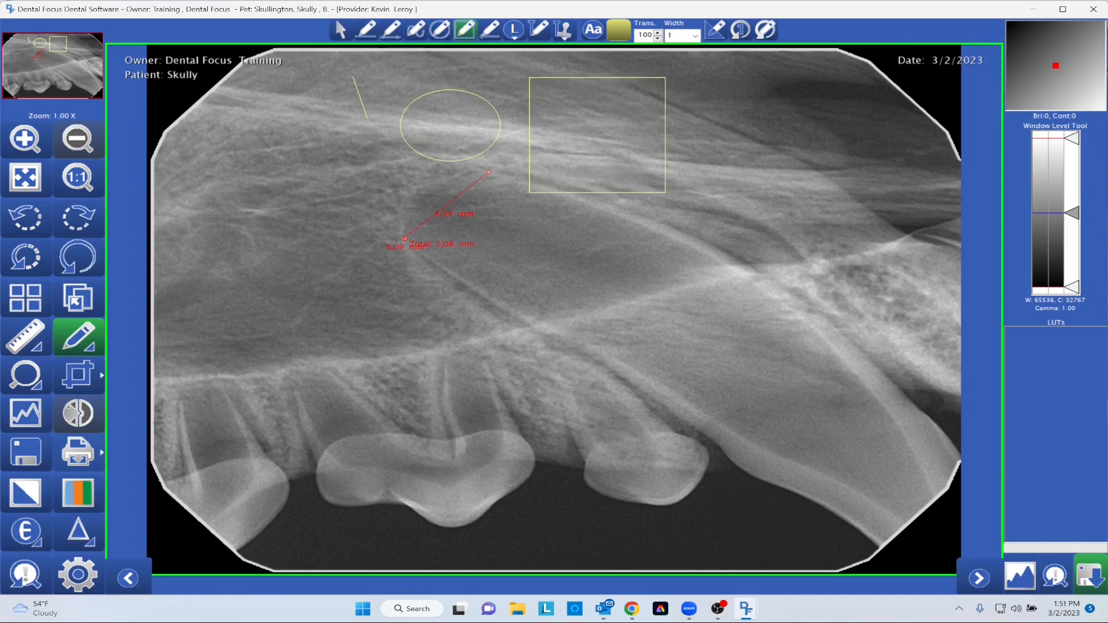
{"action": "left_click", "coordinate": [488, 28]}
{"action": "left_click", "coordinate": [831, 153]}
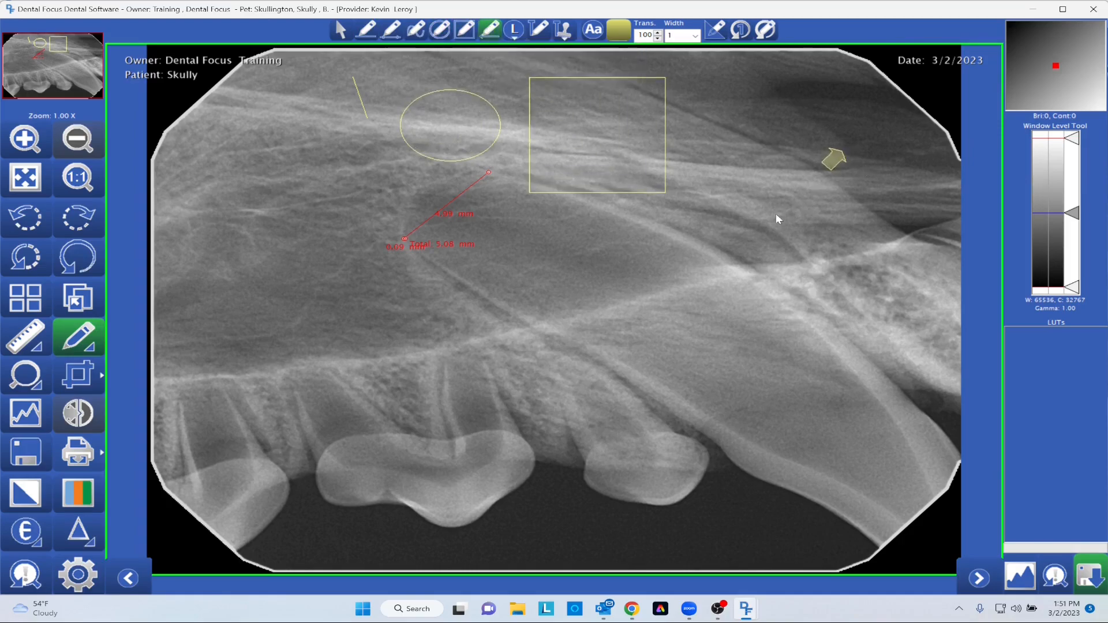
{"action": "left_click", "coordinate": [831, 128]}
{"action": "left_click", "coordinate": [854, 141]}
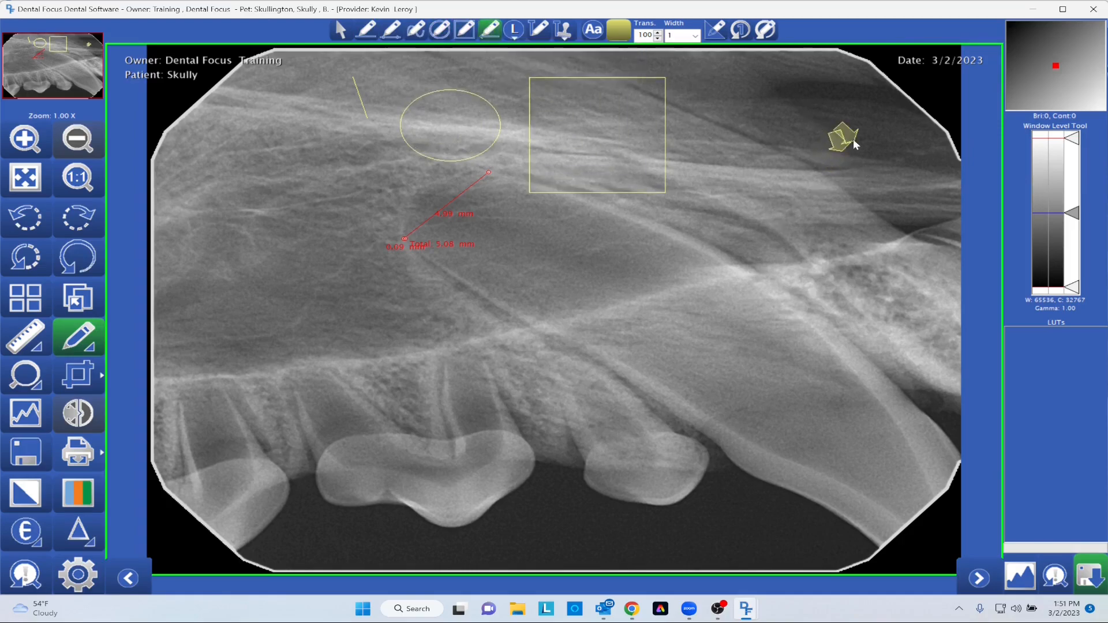
Stamp the preset text HI GUYS at four spots across the middle of the X-ray.
{"action": "left_click", "coordinate": [561, 32]}
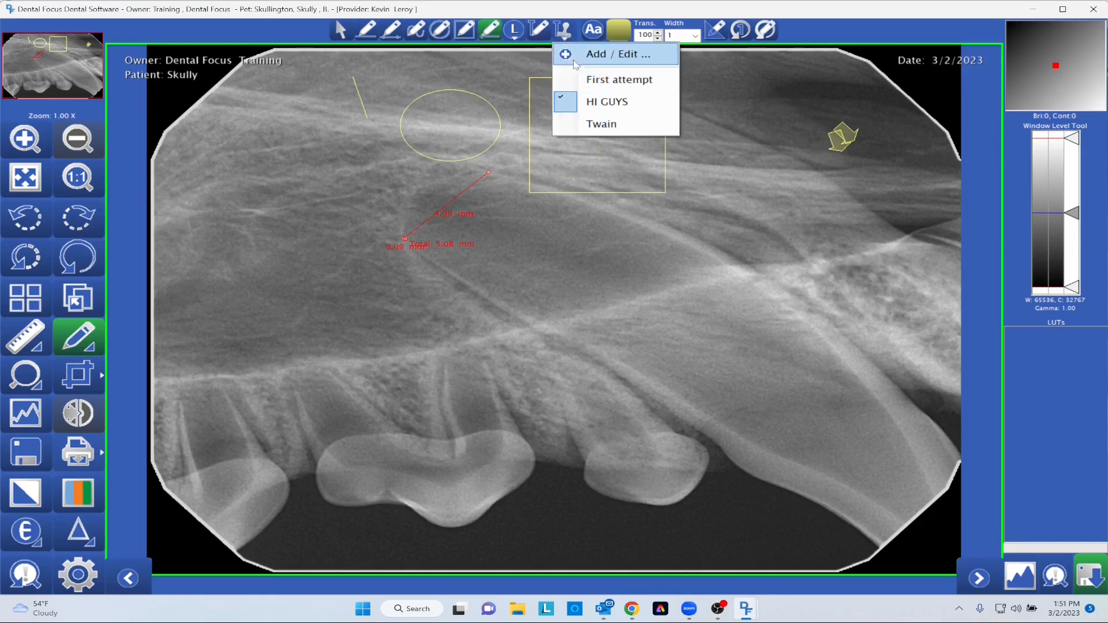
{"action": "left_click", "coordinate": [608, 38]}
{"action": "left_click", "coordinate": [565, 29]}
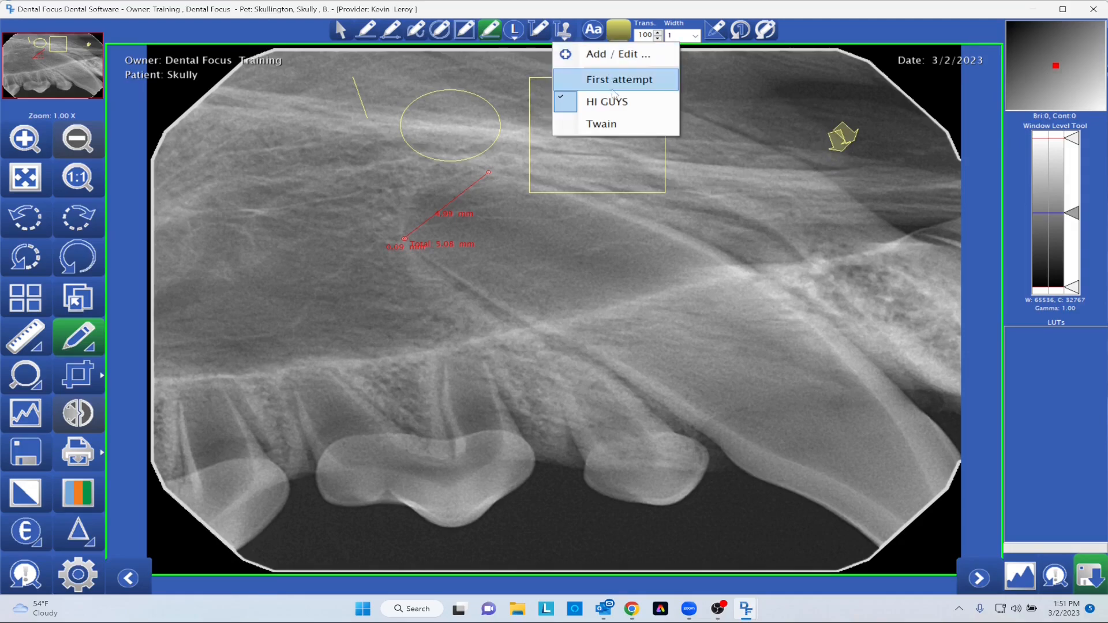
{"action": "left_click", "coordinate": [608, 99]}
{"action": "left_click", "coordinate": [330, 189]}
{"action": "left_click", "coordinate": [714, 258]}
{"action": "left_click", "coordinate": [379, 313]}
{"action": "left_click", "coordinate": [407, 322]}
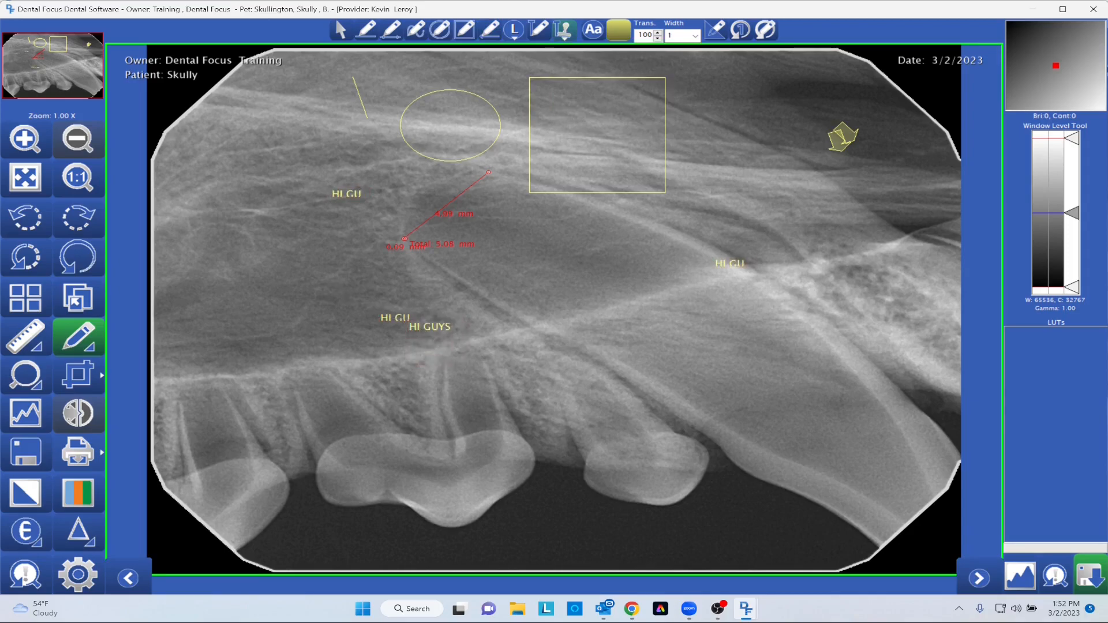
Change the annotation color to red and stamp another HI GUYS text below the yellow ones.
{"action": "left_click", "coordinate": [619, 32]}
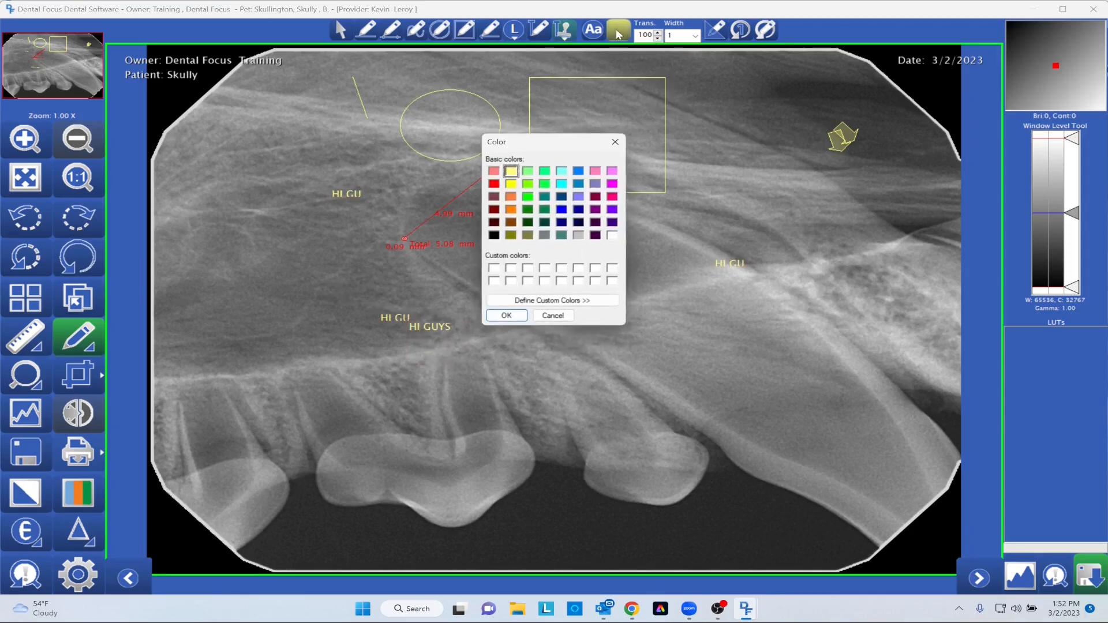
{"action": "left_click", "coordinate": [494, 184]}
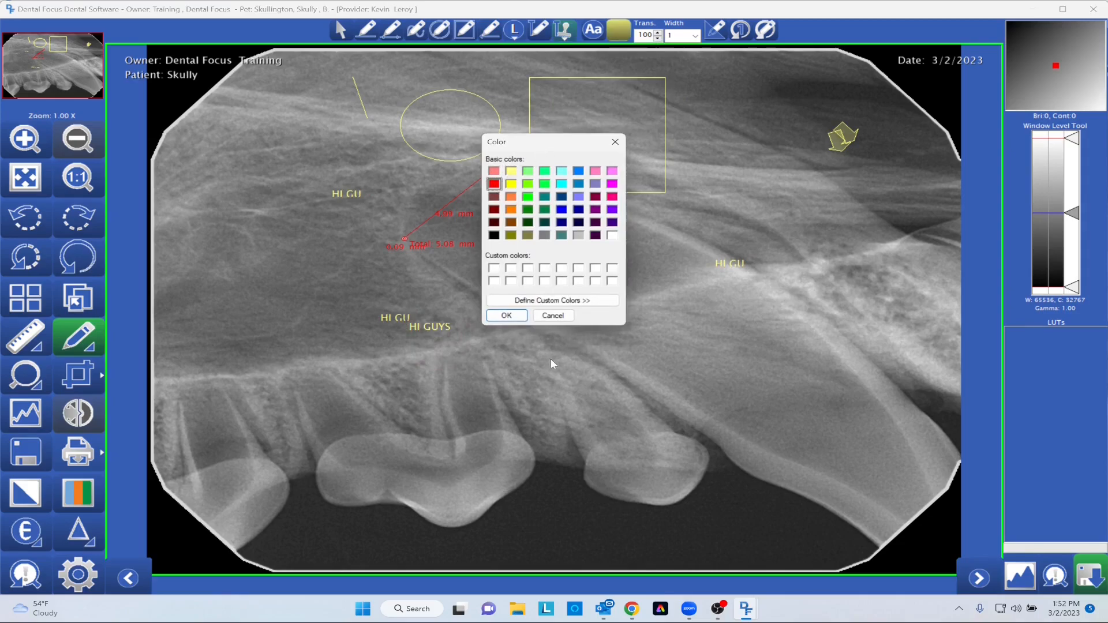
{"action": "left_click", "coordinate": [506, 315]}
{"action": "left_click", "coordinate": [520, 354]}
{"action": "type", "text": "HI GUYS"}
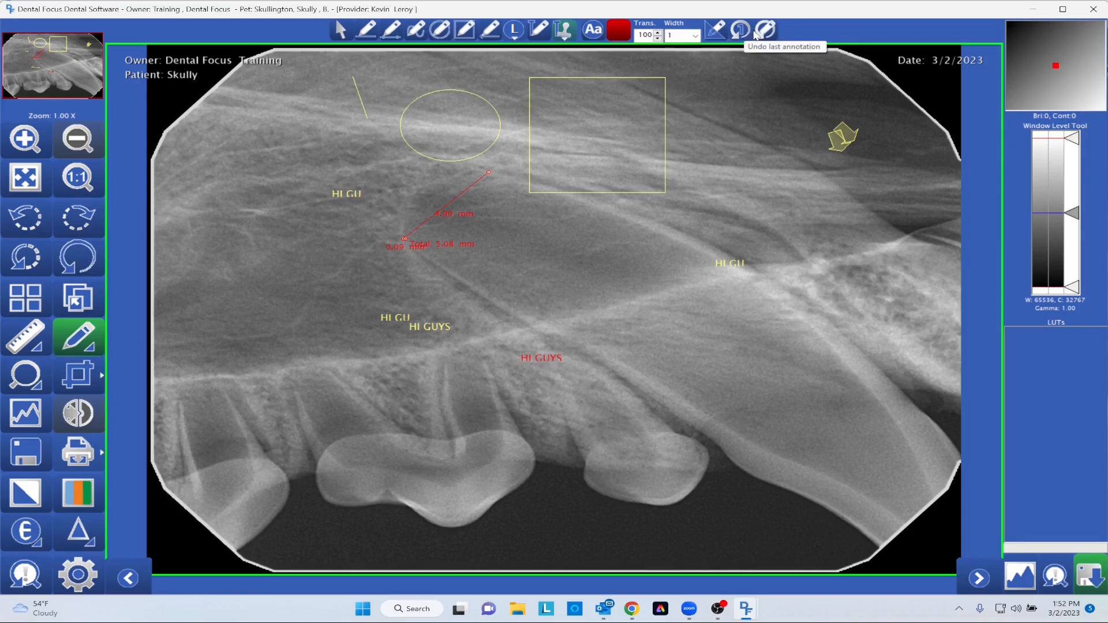
Hide all drawn annotations on the X-ray.
{"action": "left_click", "coordinate": [712, 35]}
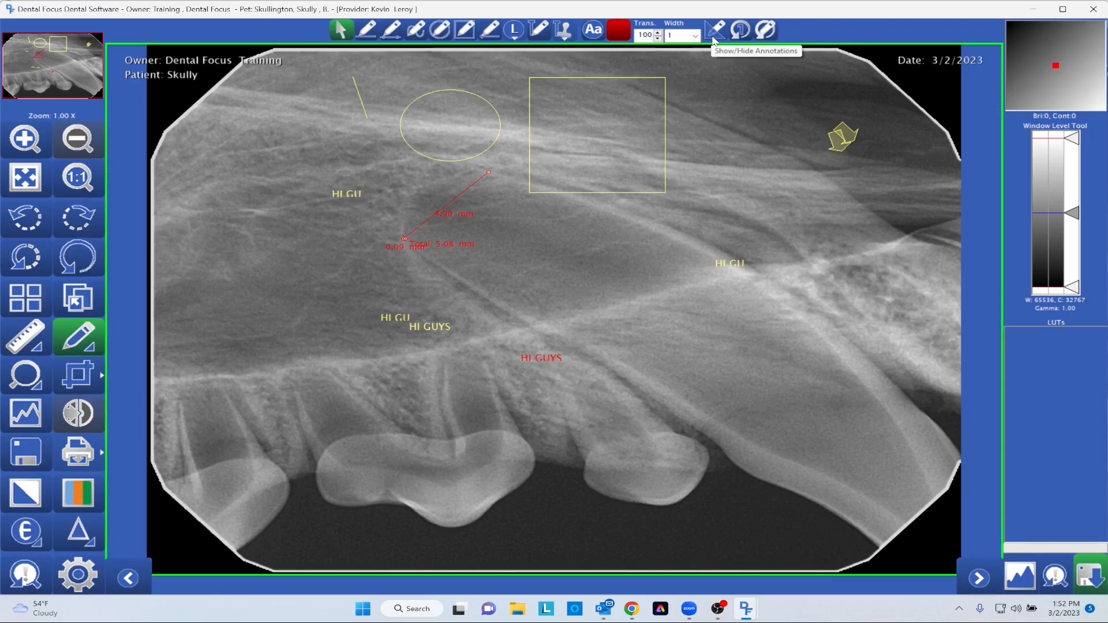
{"action": "left_click", "coordinate": [711, 36]}
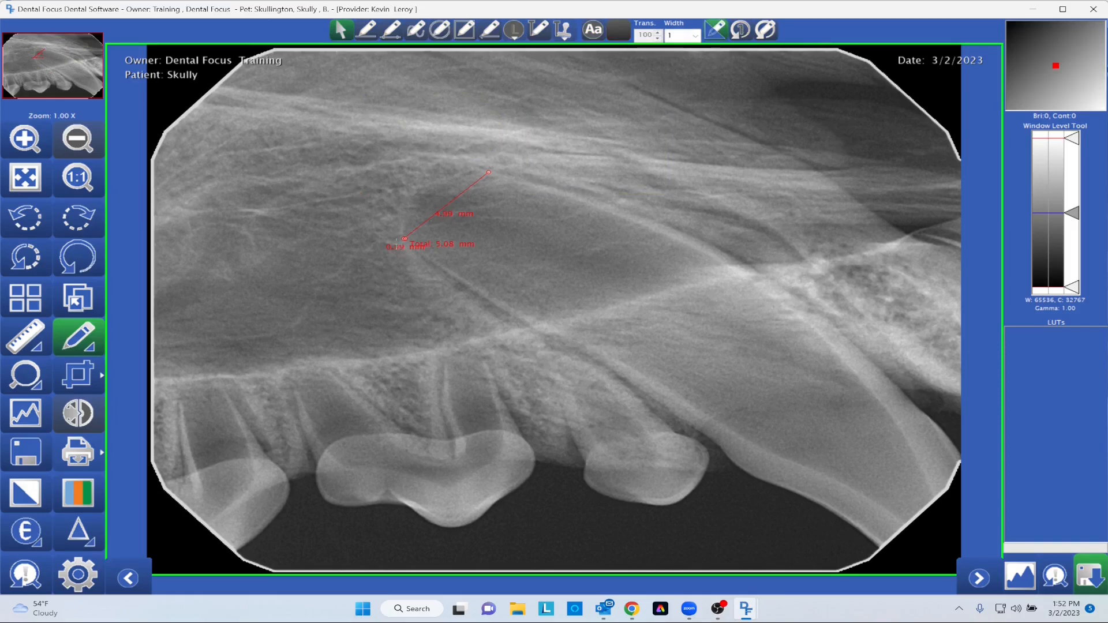
Leave the annotation tool, activate the measuring tool, and hide the red measurement line on the X-ray.
{"action": "left_click", "coordinate": [78, 452]}
{"action": "left_click", "coordinate": [90, 351]}
{"action": "left_click", "coordinate": [91, 340]}
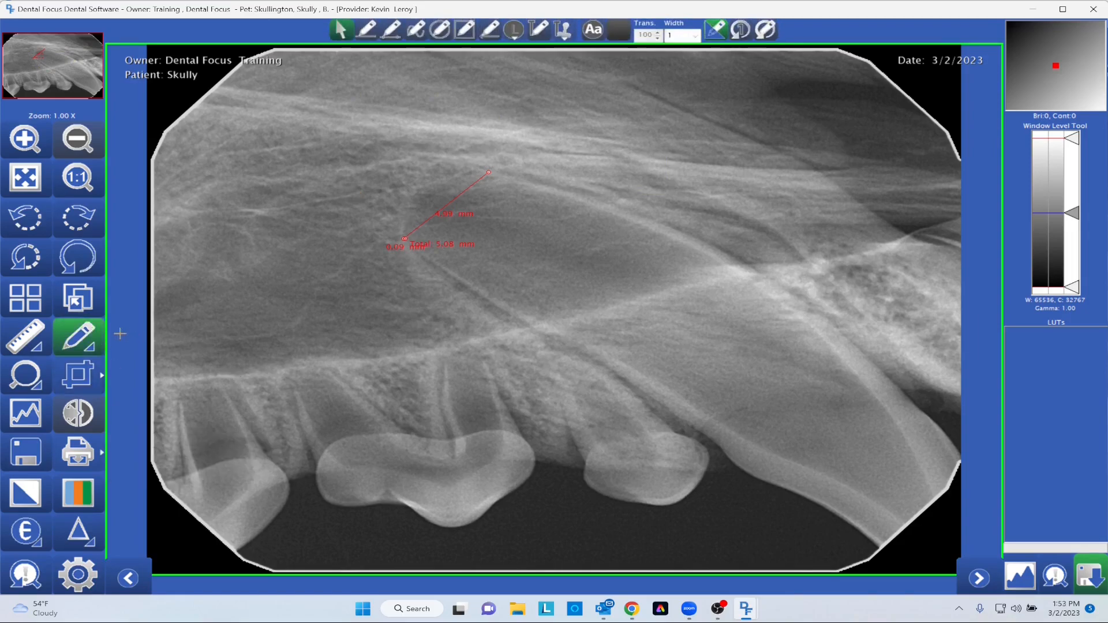
{"action": "left_click", "coordinate": [88, 345]}
{"action": "left_click", "coordinate": [88, 345]}
{"action": "left_click", "coordinate": [41, 346]}
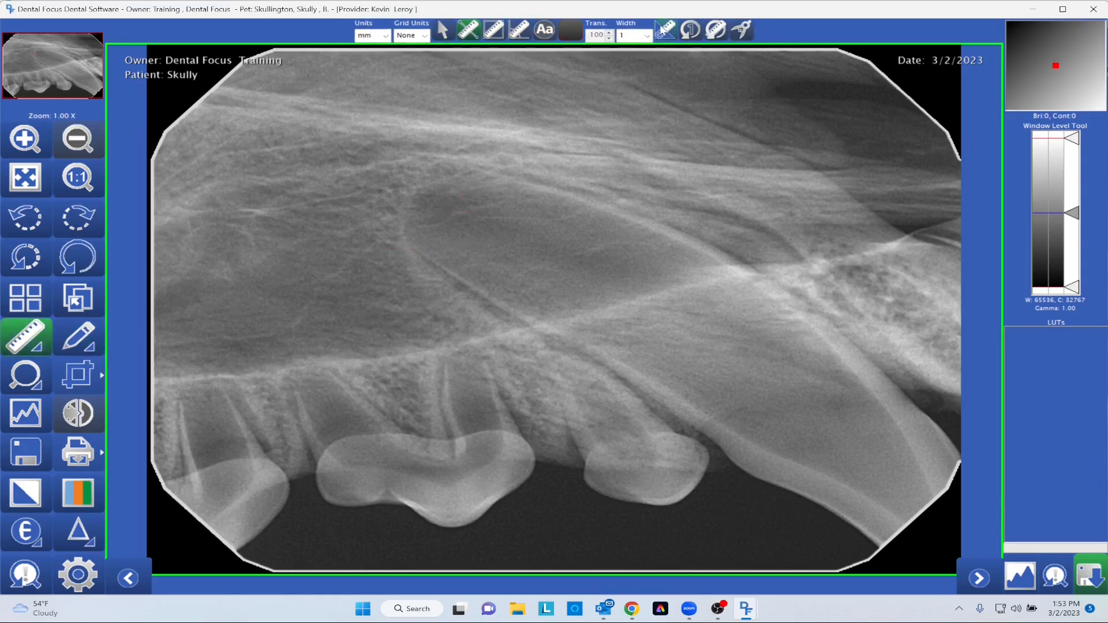
Examine the X-ray through the magnifying glass at 2x, using both the large round lens and the square lens.
{"action": "left_click", "coordinate": [38, 376]}
{"action": "left_click_drag", "start_coordinate": [341, 200], "coordinate": [569, 242]}
{"action": "left_click_drag", "start_coordinate": [378, 450], "coordinate": [454, 229]}
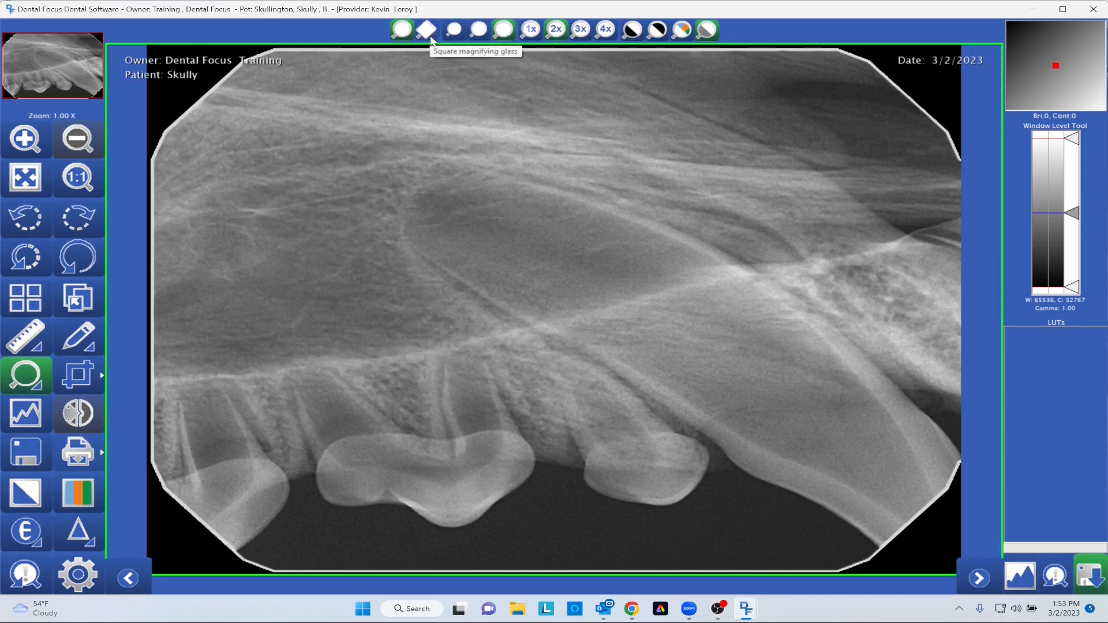
{"action": "left_click_drag", "start_coordinate": [325, 93], "coordinate": [481, 78]}
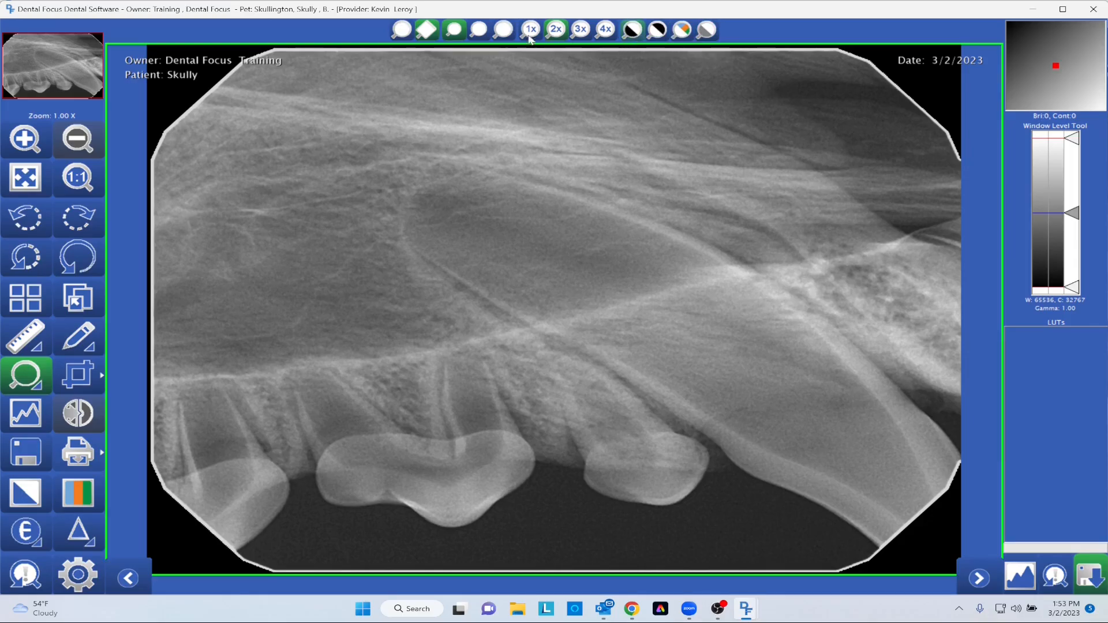
Sweep the magnifying glass at 1x across the X-ray with different lens filters, and turn the magnifier off.
{"action": "left_click_drag", "start_coordinate": [511, 180], "coordinate": [577, 316]}
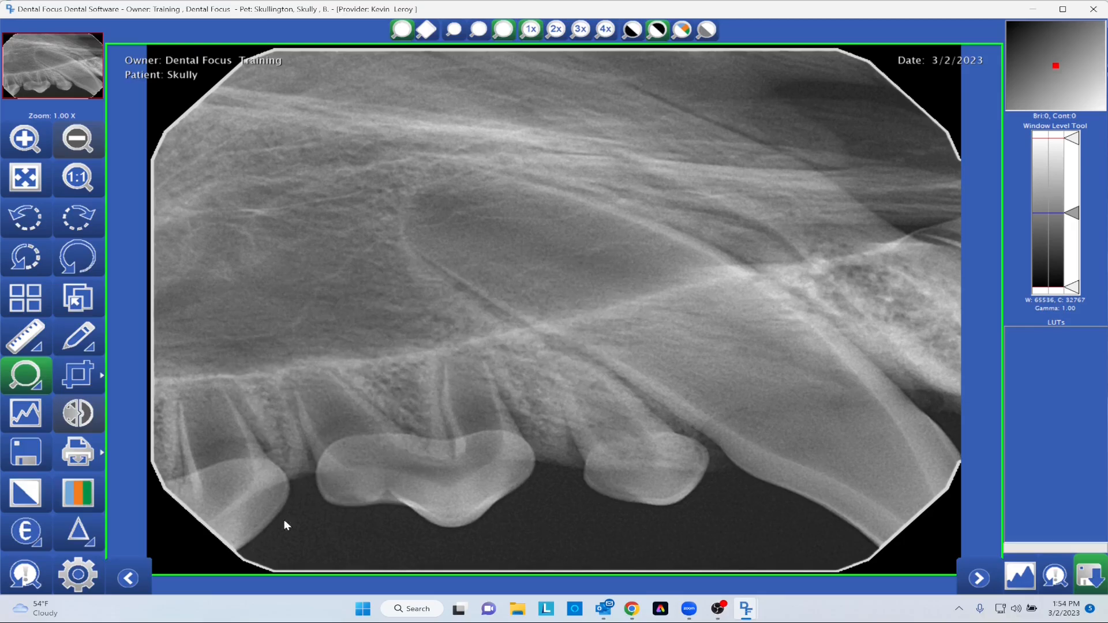
{"action": "left_click_drag", "start_coordinate": [274, 486], "coordinate": [356, 370]}
{"action": "left_click_drag", "start_coordinate": [843, 431], "coordinate": [439, 199]}
{"action": "left_click_drag", "start_coordinate": [654, 188], "coordinate": [424, 134]}
{"action": "left_click_drag", "start_coordinate": [869, 347], "coordinate": [767, 309]}
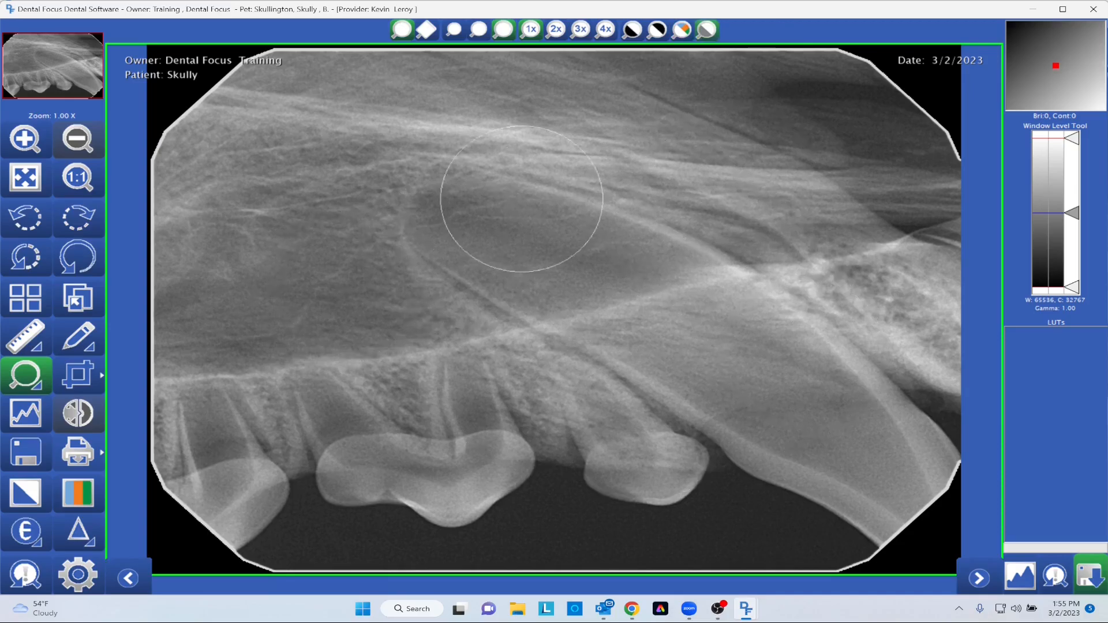
{"action": "left_click", "coordinate": [35, 380]}
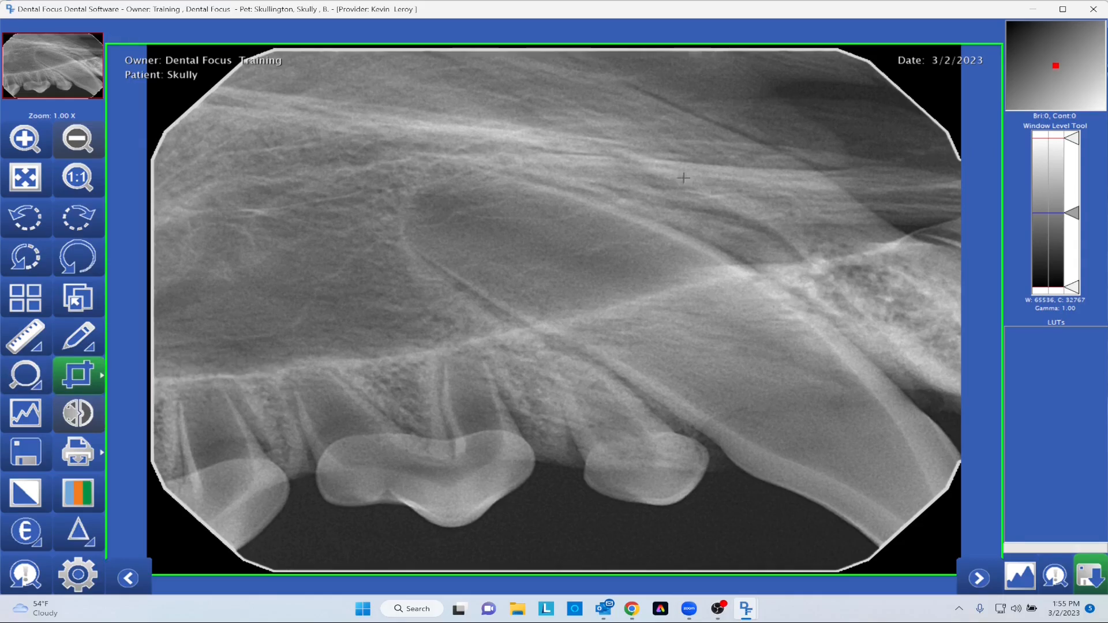
Return to the patient's image gallery and import the photo IMG_7714 from the New Rad Positioning folder.
{"action": "left_click", "coordinate": [1082, 15]}
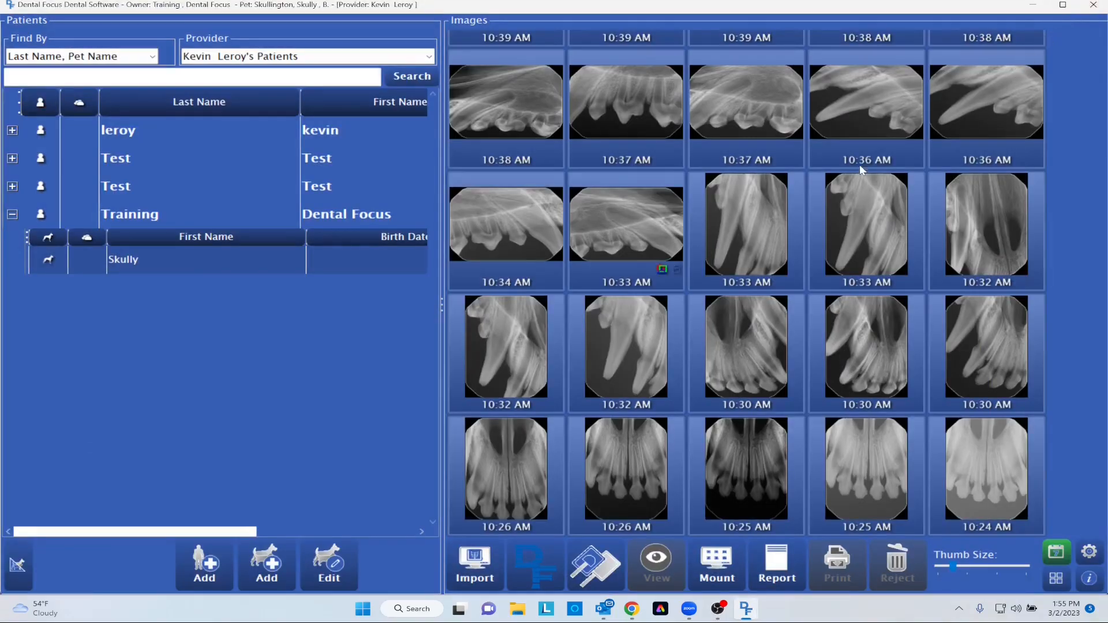
{"action": "scroll", "coordinate": [736, 522], "scroll_direction": "up", "scroll_amount": 10}
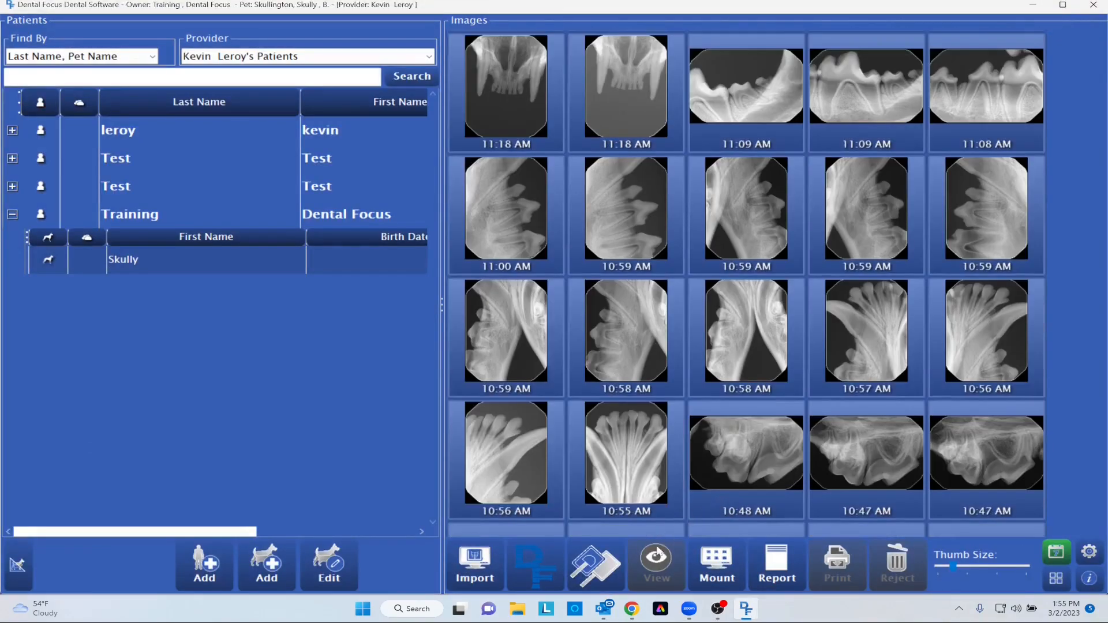
{"action": "left_click", "coordinate": [485, 580]}
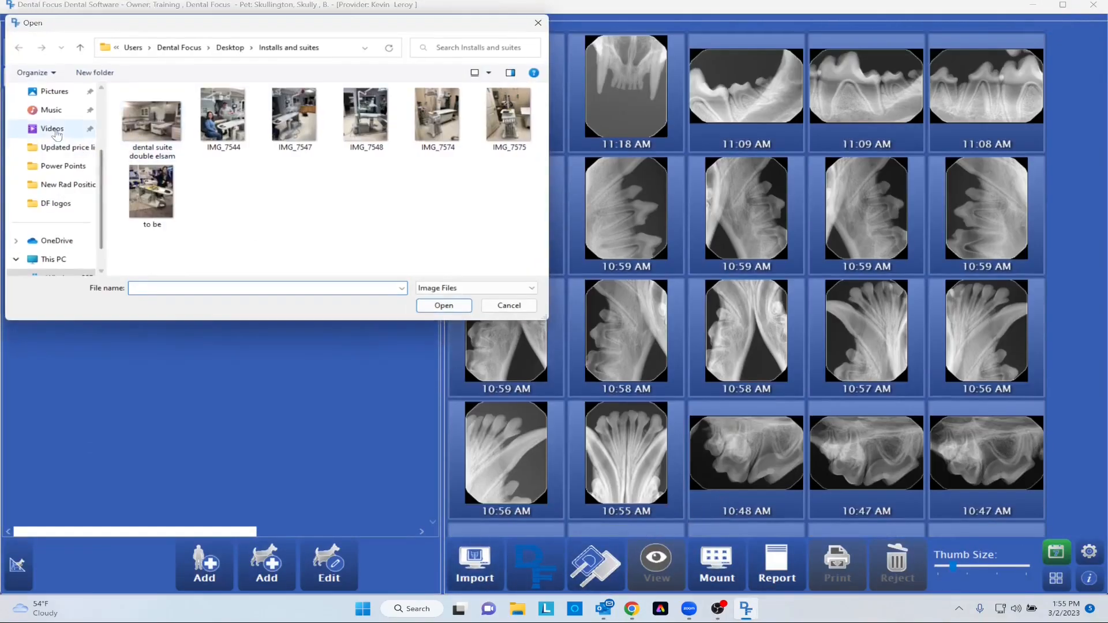
{"action": "left_click", "coordinate": [64, 184]}
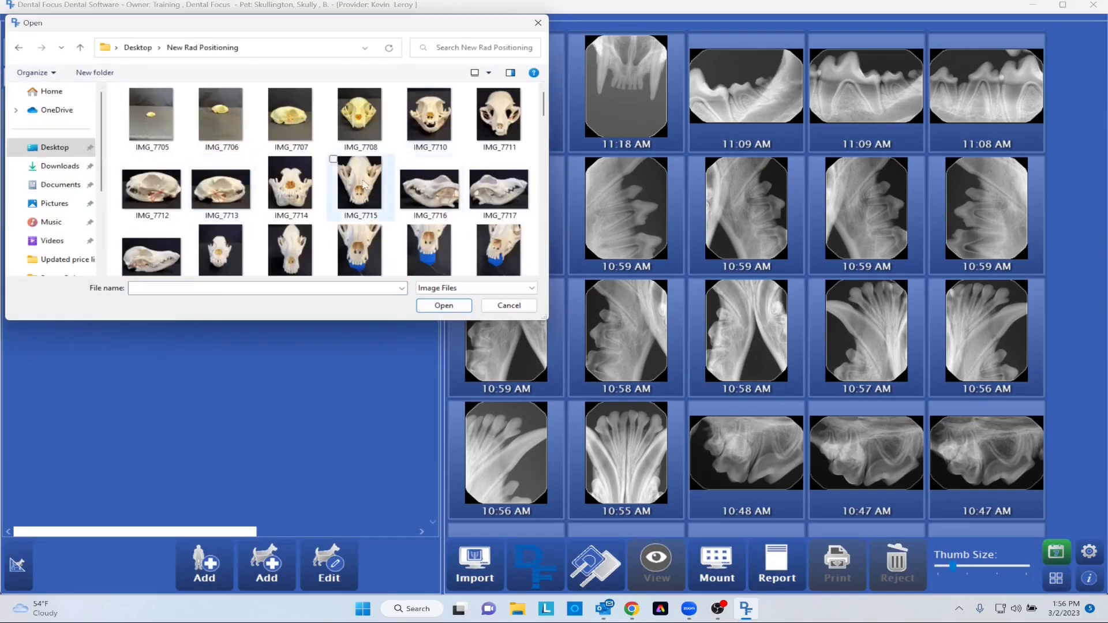
{"action": "double_click", "coordinate": [292, 188]}
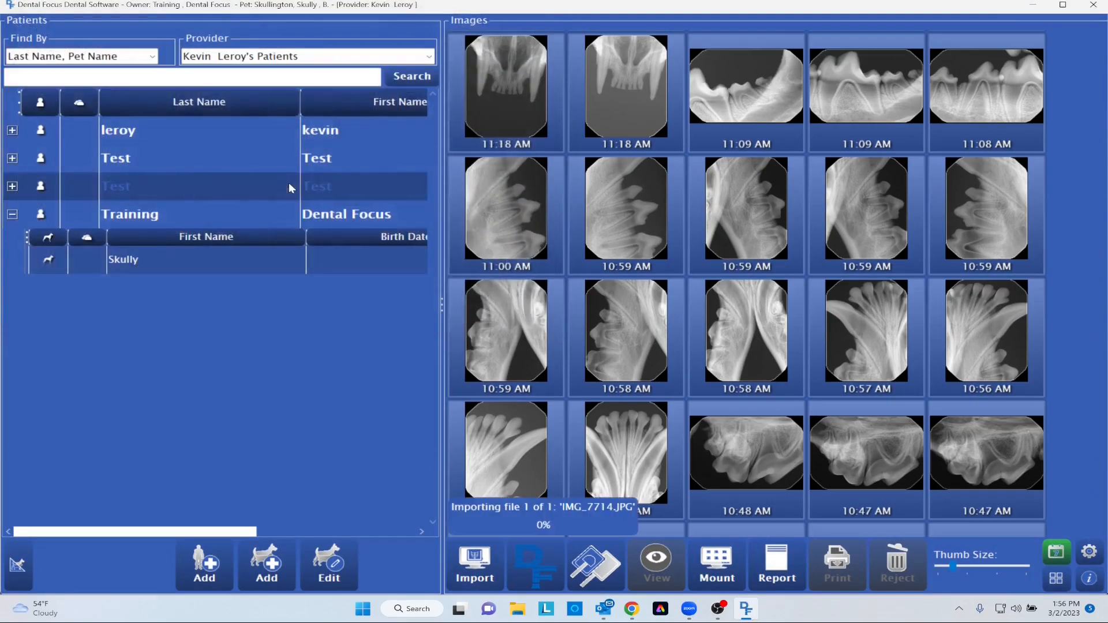
Shrink the gallery thumbnails to the smallest size and view the imported front-facing skull photo at full size.
{"action": "scroll", "coordinate": [658, 244], "scroll_direction": "down", "scroll_amount": 5}
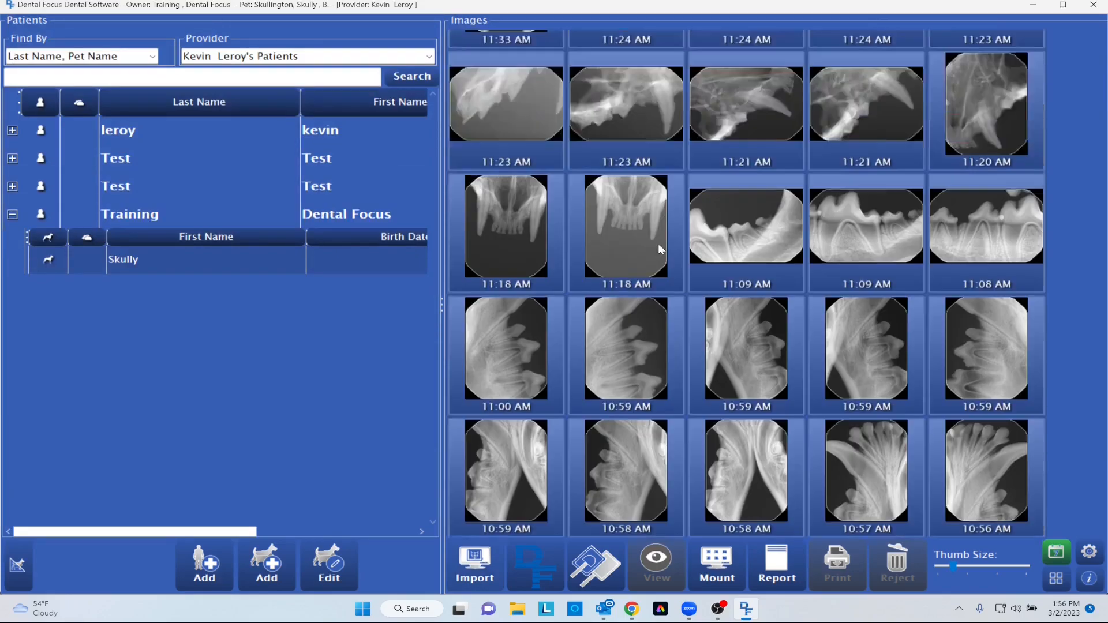
{"action": "scroll", "coordinate": [1022, 260], "scroll_direction": "down", "scroll_amount": 5}
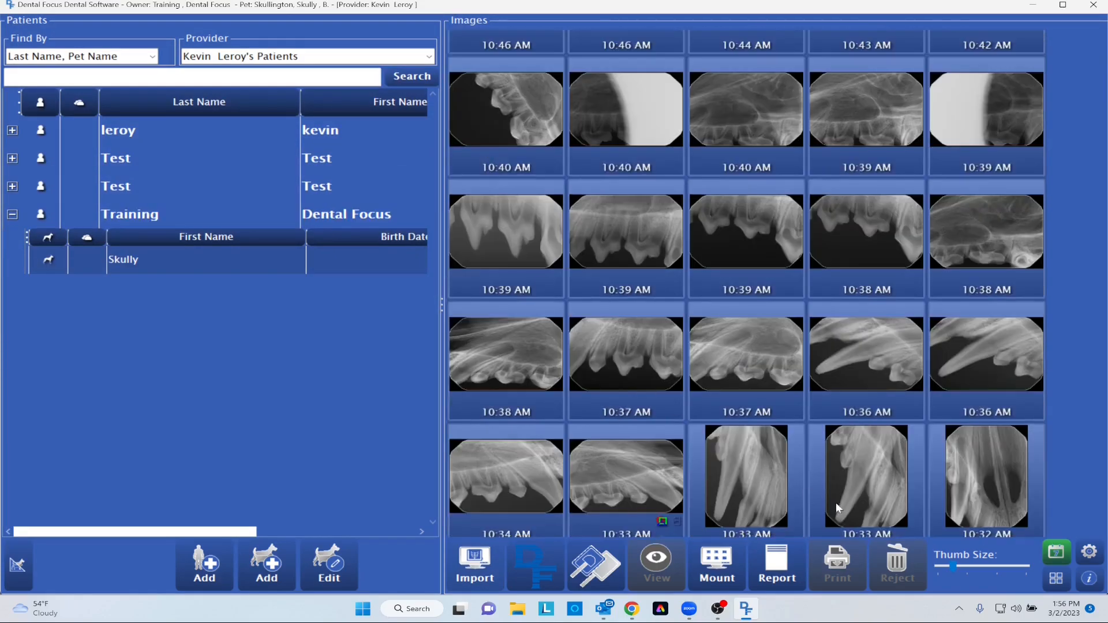
{"action": "left_click_drag", "start_coordinate": [953, 571], "coordinate": [923, 573]}
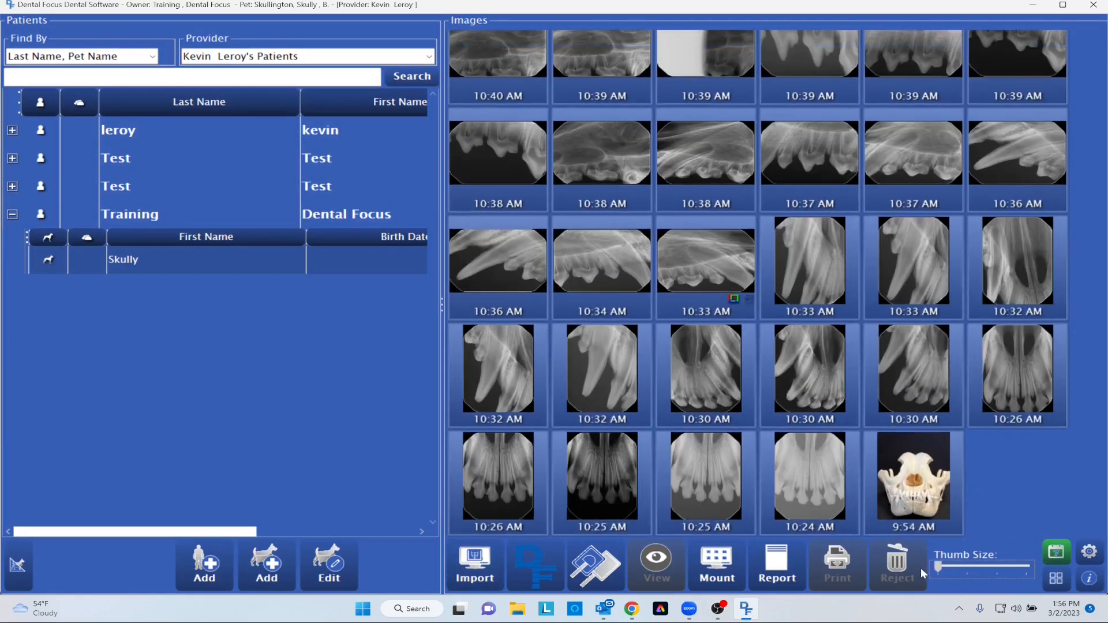
{"action": "double_click", "coordinate": [905, 500]}
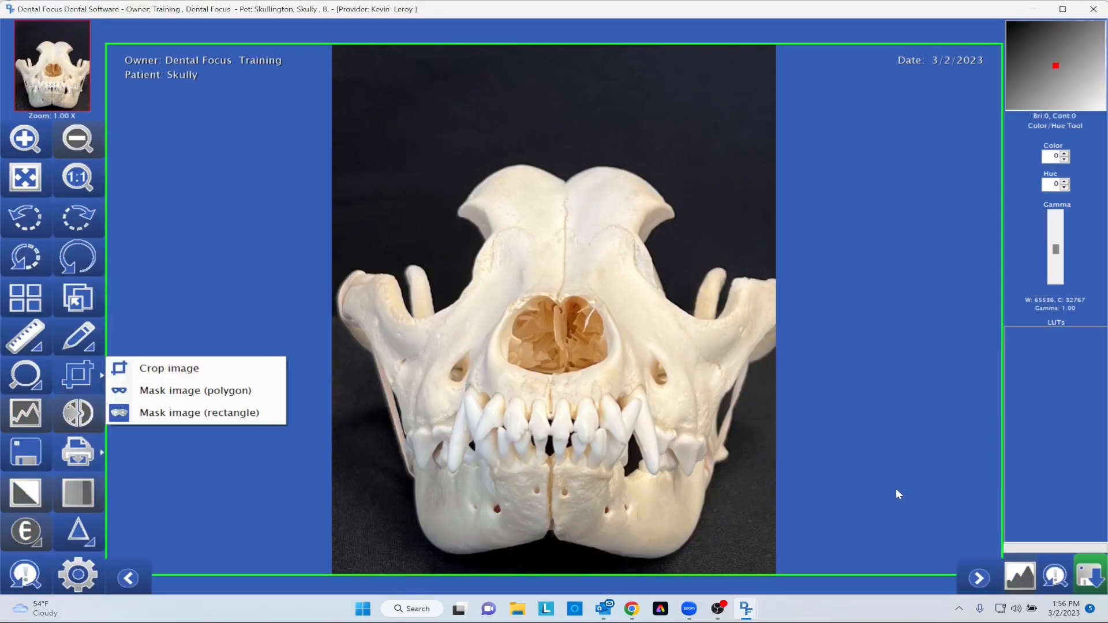
{"action": "left_click", "coordinate": [1095, 7]}
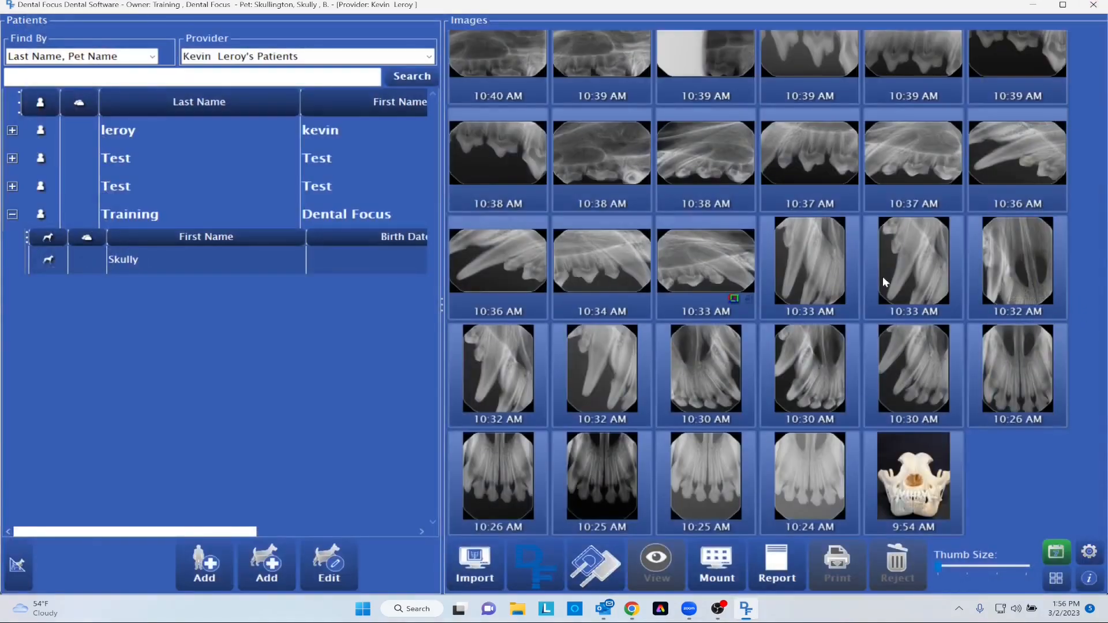
Import the photo IMG_7706 from the New Rad Positioning folder into the patient's gallery.
{"action": "left_click", "coordinate": [486, 574]}
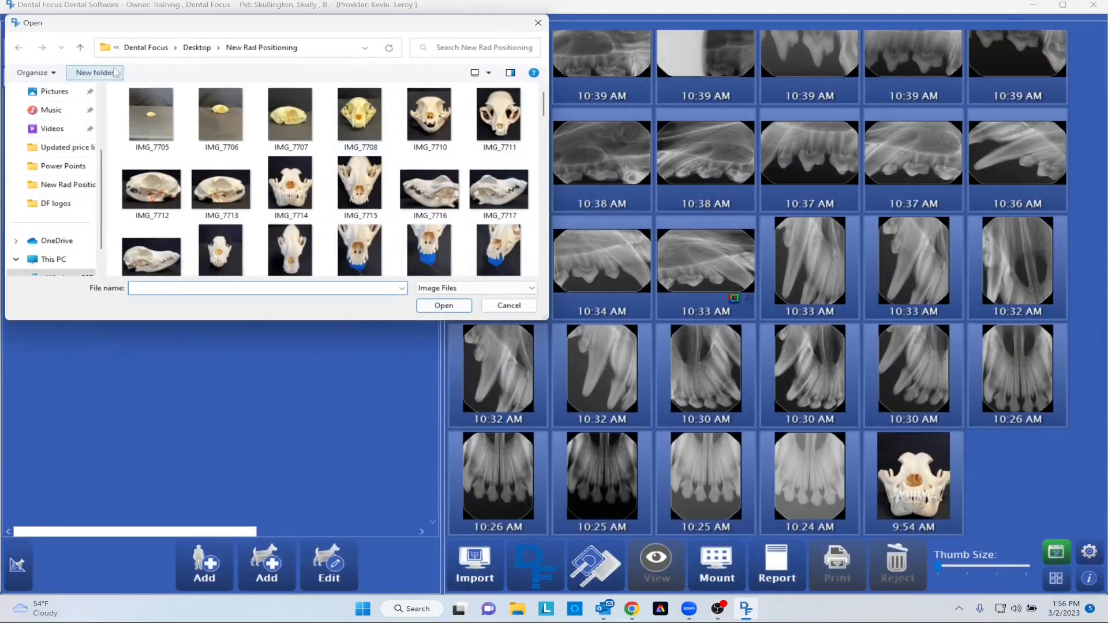
{"action": "left_click", "coordinate": [232, 266]}
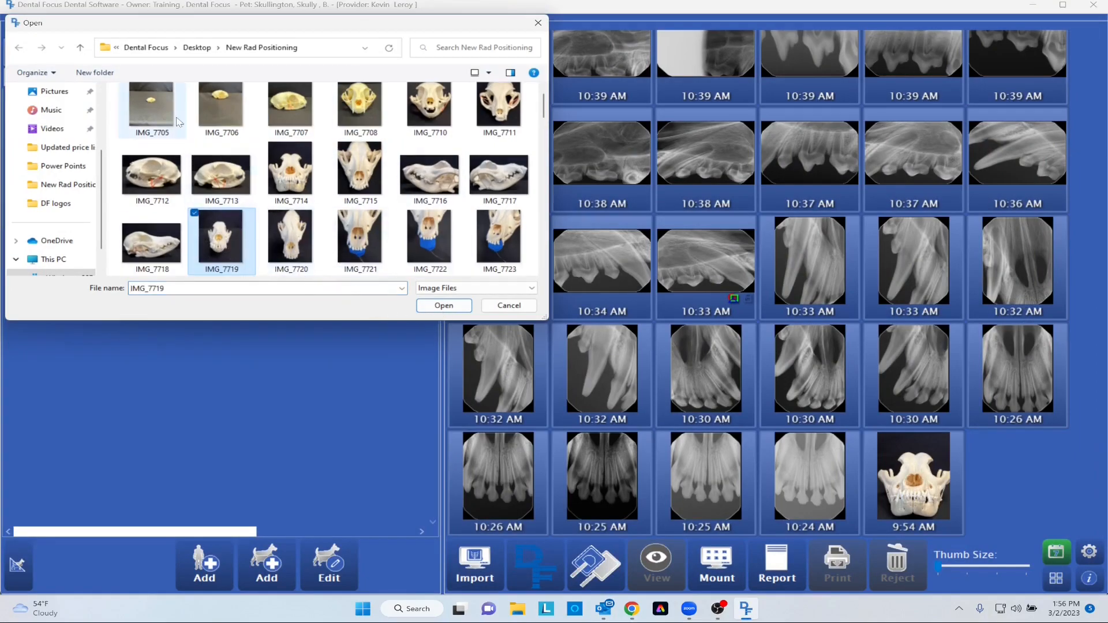
{"action": "left_click", "coordinate": [223, 111]}
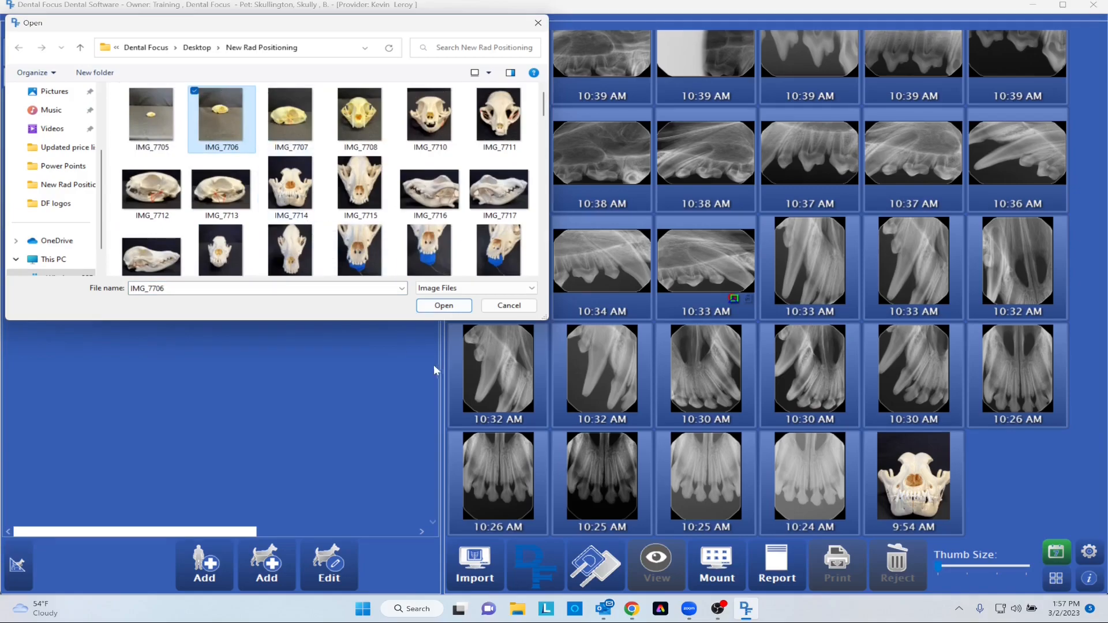
{"action": "left_click", "coordinate": [442, 307]}
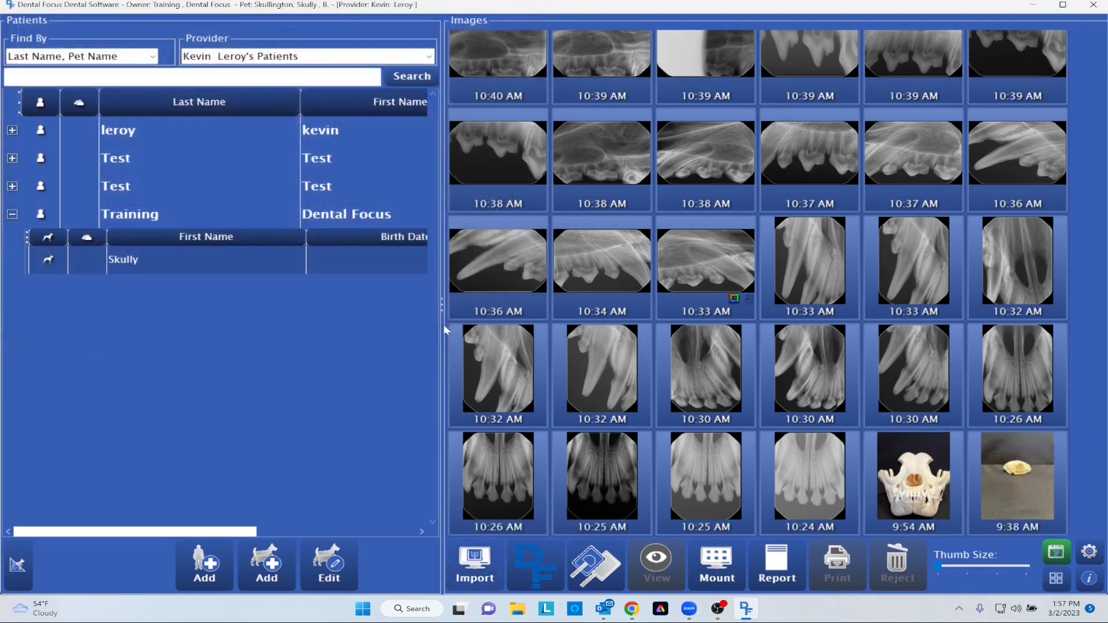
Open the imported side-view skull photo and crop it to a rectangle closely surrounding the skull.
{"action": "left_click", "coordinate": [1019, 462]}
{"action": "double_click", "coordinate": [1020, 462]}
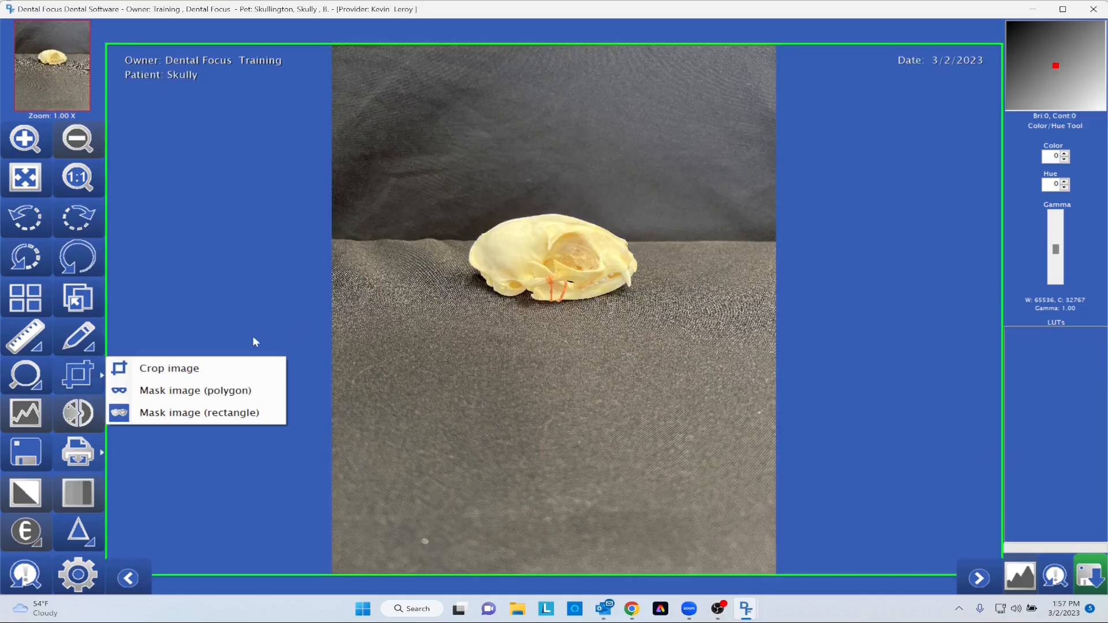
{"action": "left_click", "coordinate": [167, 367]}
{"action": "left_click_drag", "start_coordinate": [436, 192], "coordinate": [671, 326]}
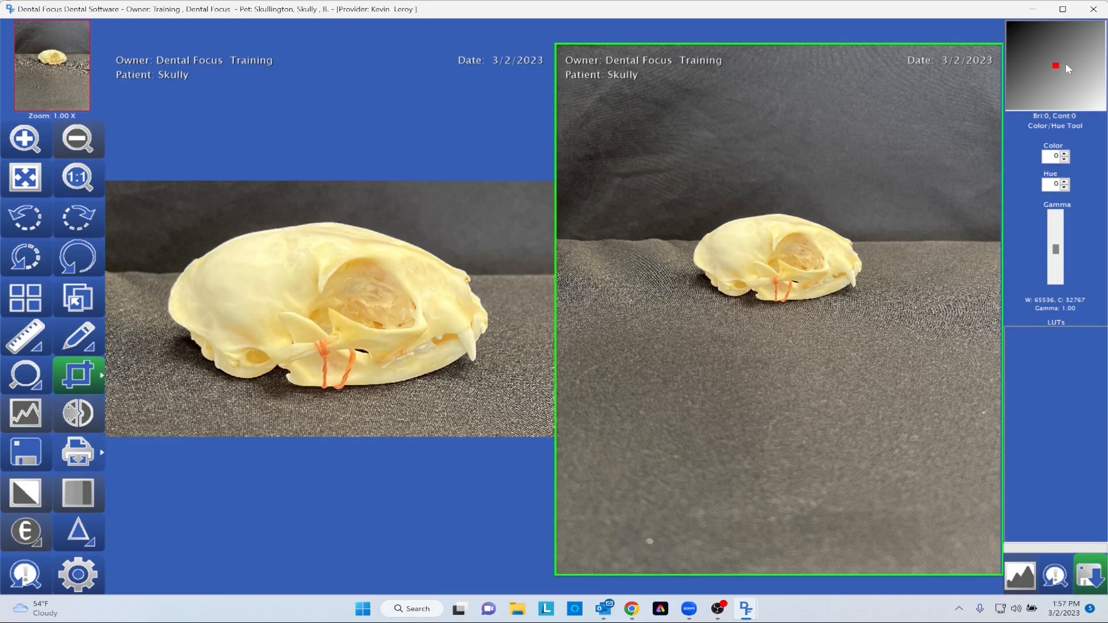
Set the cropped skull photo's brightness to -22 and contrast to -17, and return to the image gallery.
{"action": "left_click_drag", "start_coordinate": [1056, 69], "coordinate": [1049, 63]}
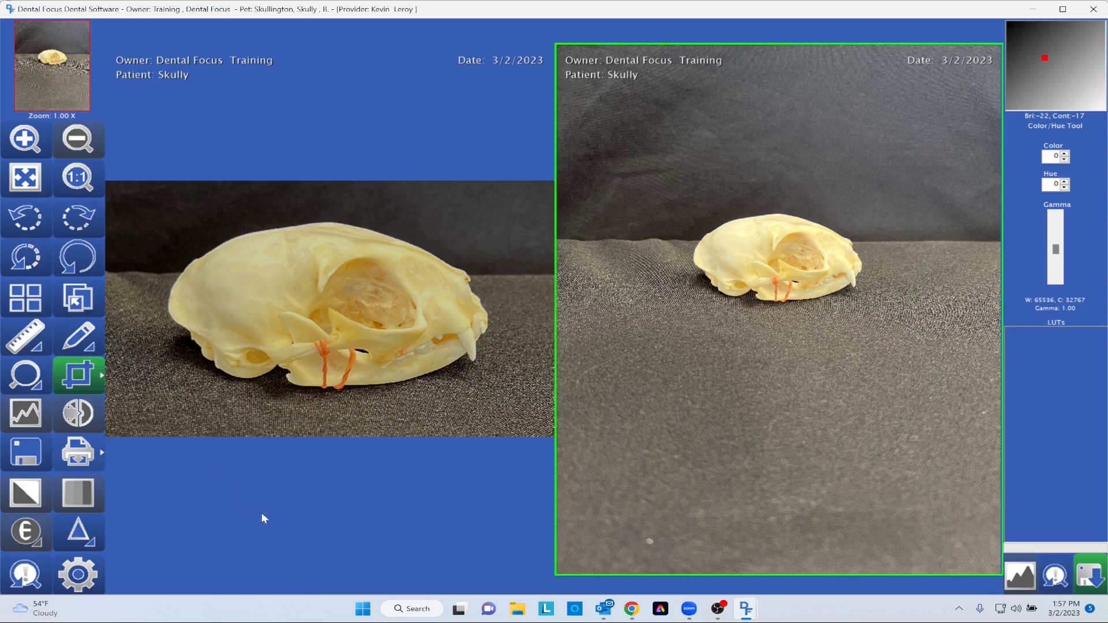
{"action": "left_click", "coordinate": [1101, 574]}
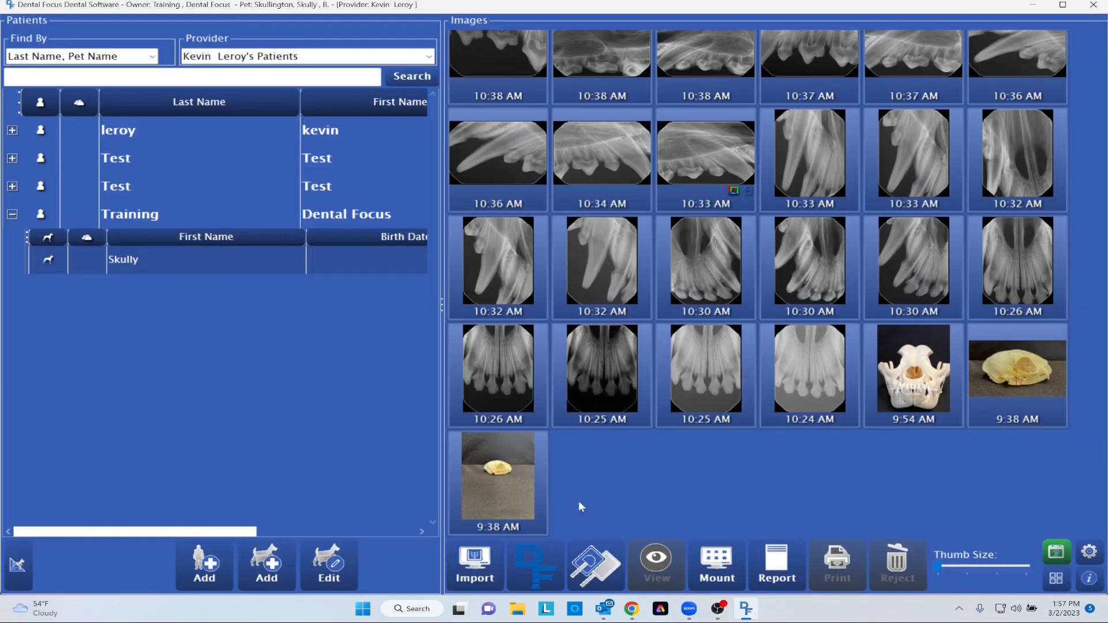
Open the frontal upper incisor X-ray from 10:26 AM and create a copy of it beside the original.
{"action": "double_click", "coordinate": [485, 509]}
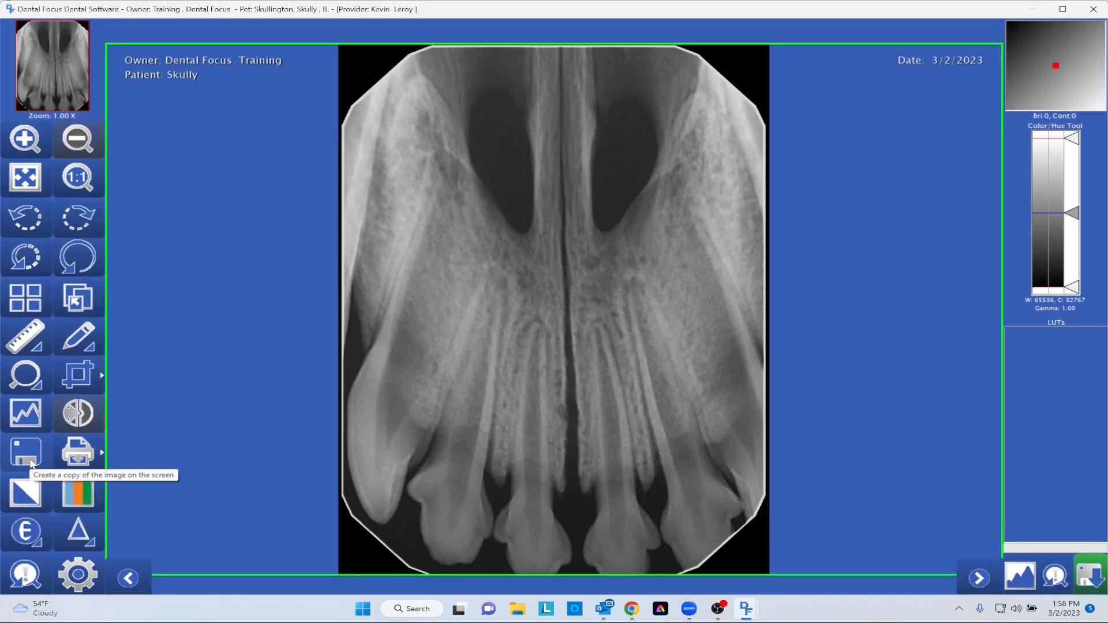
{"action": "left_click", "coordinate": [32, 465]}
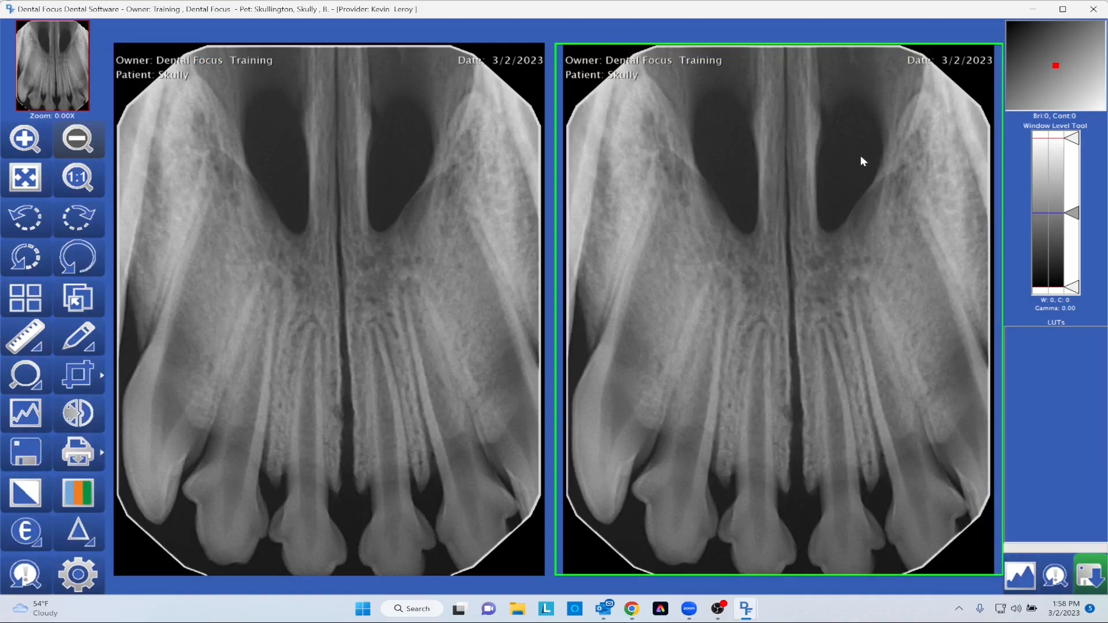
{"action": "left_click", "coordinate": [752, 426]}
View the options for printing the selected image or all images, and close the X-ray viewer.
{"action": "left_click", "coordinate": [77, 456]}
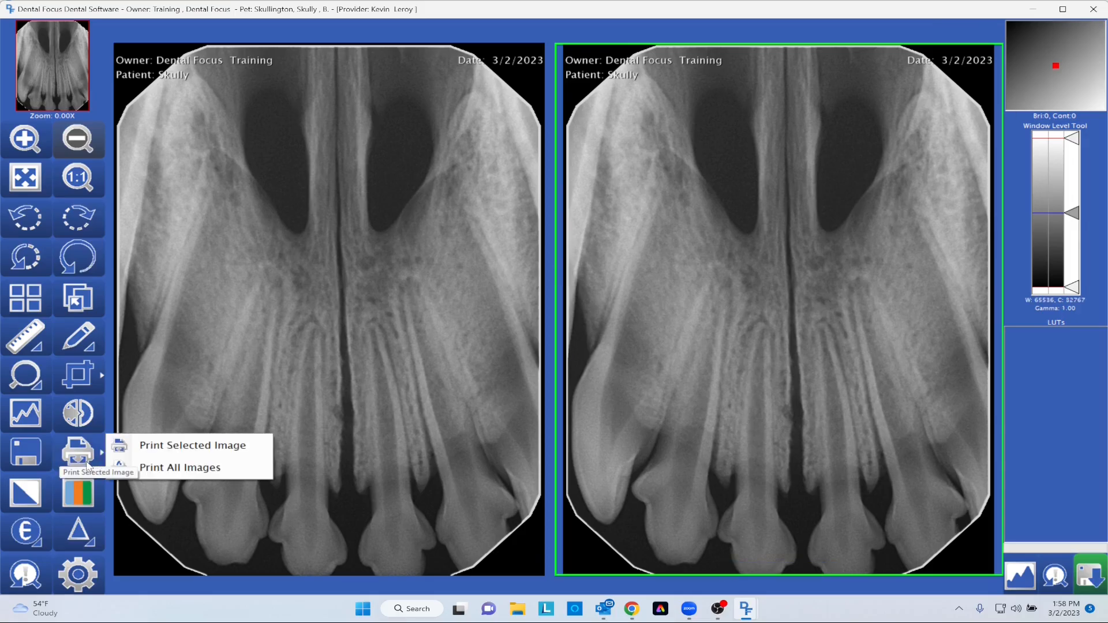
{"action": "left_click", "coordinate": [126, 467]}
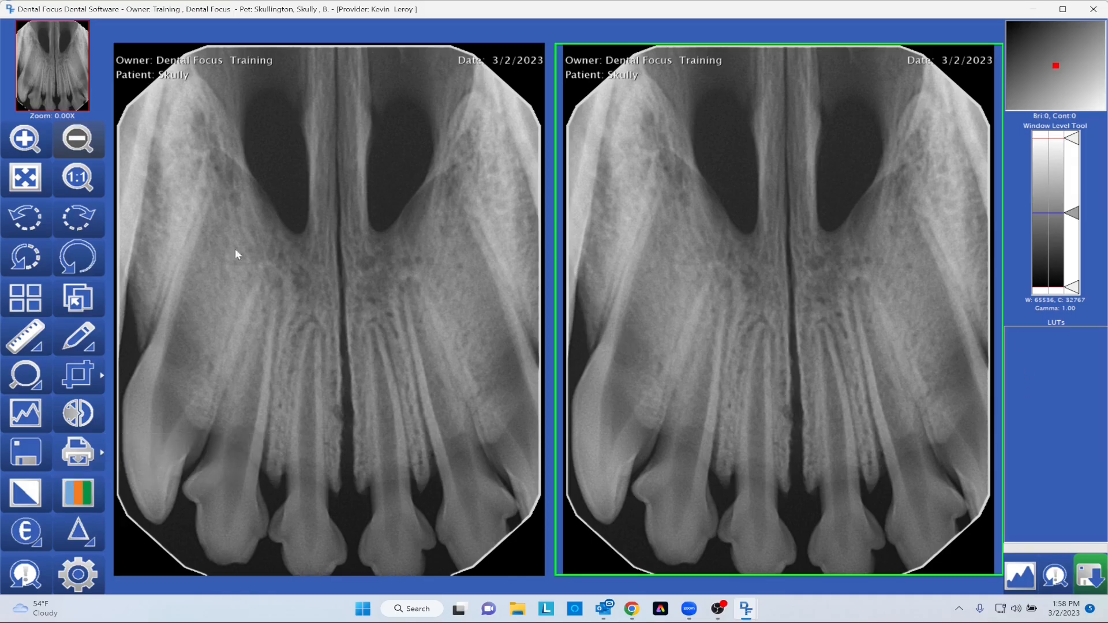
{"action": "left_click", "coordinate": [1093, 9]}
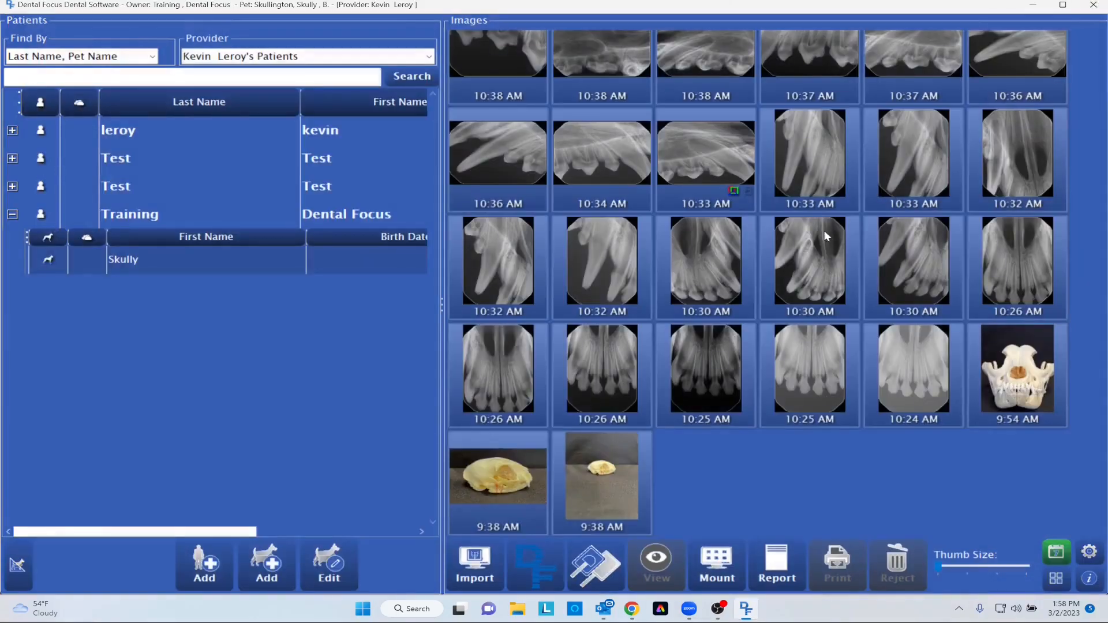
Open the second 10:30 AM X-ray, invert its grayscale for comparison, and restore the normal grayscale.
{"action": "left_click", "coordinate": [831, 254]}
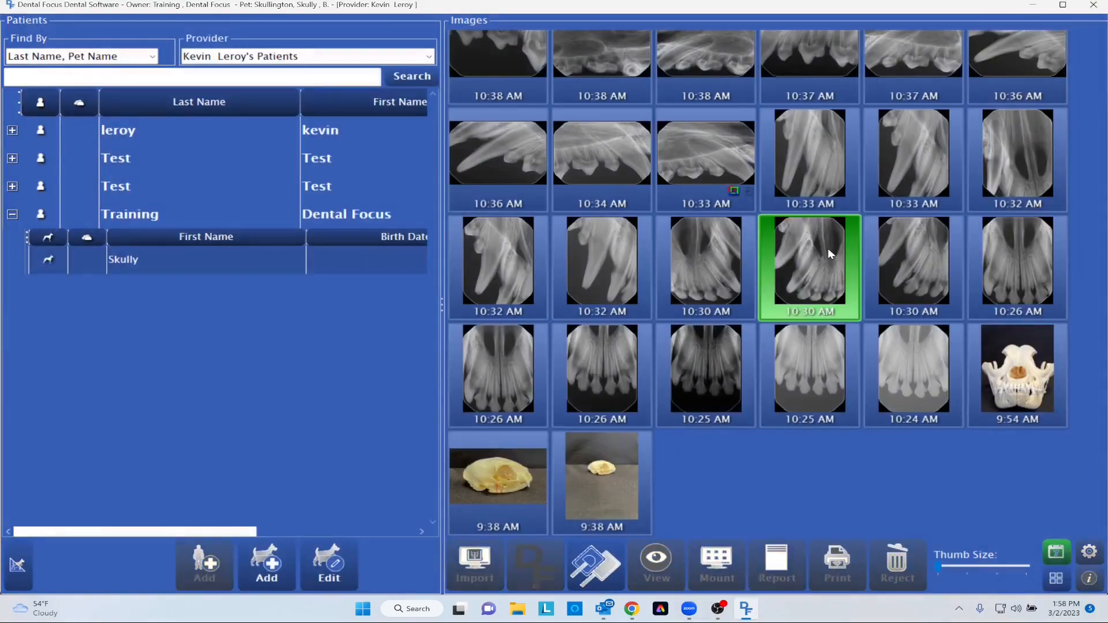
{"action": "double_click", "coordinate": [832, 254]}
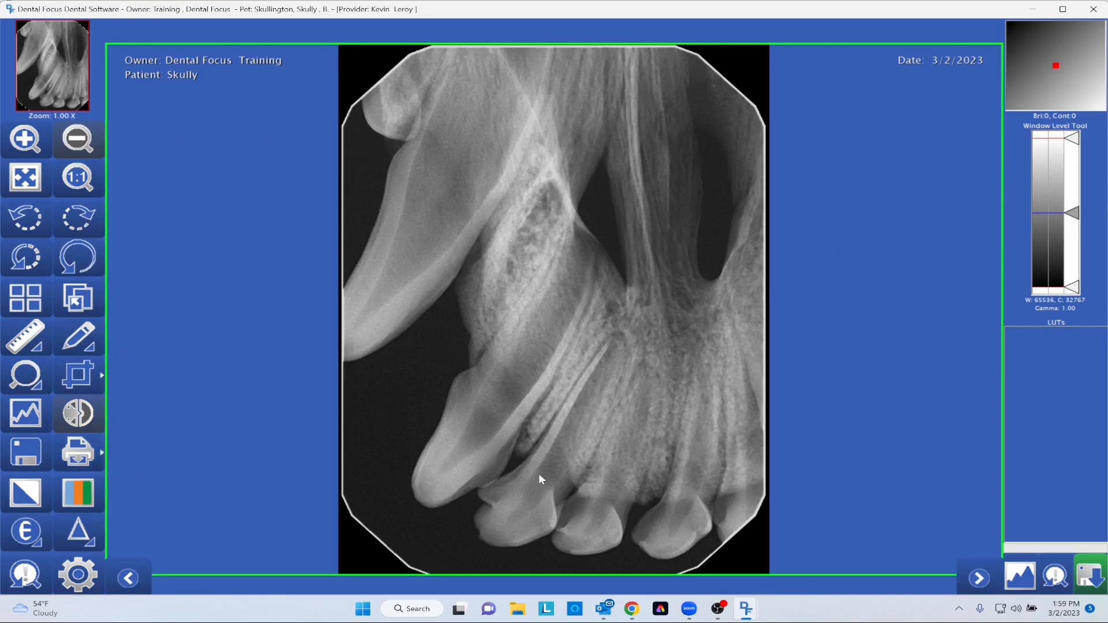
{"action": "left_click", "coordinate": [22, 497]}
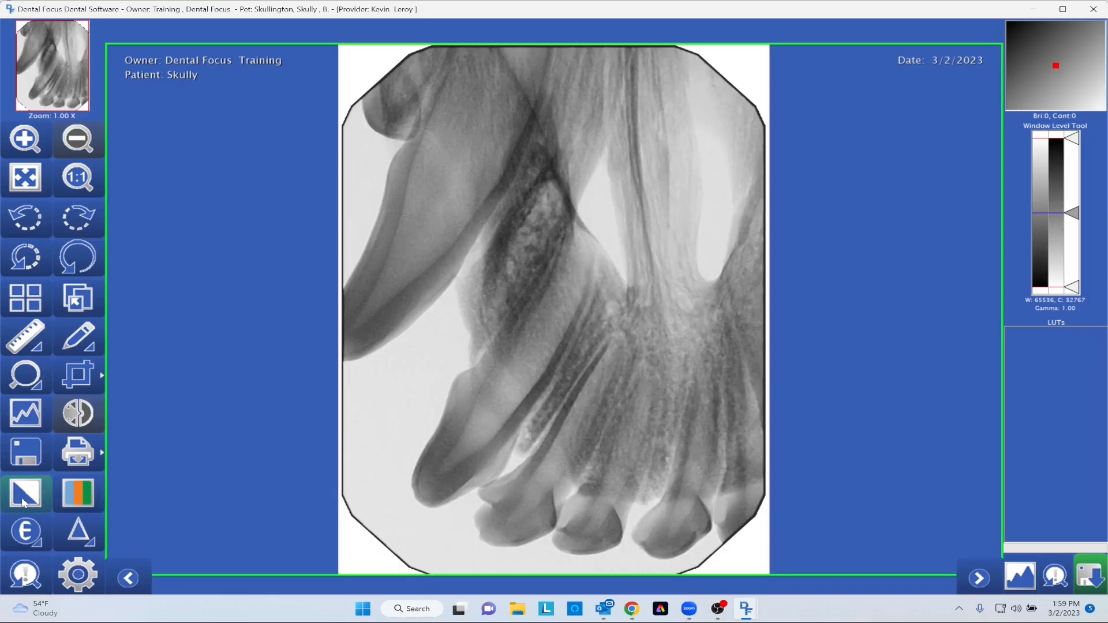
{"action": "left_click", "coordinate": [23, 503]}
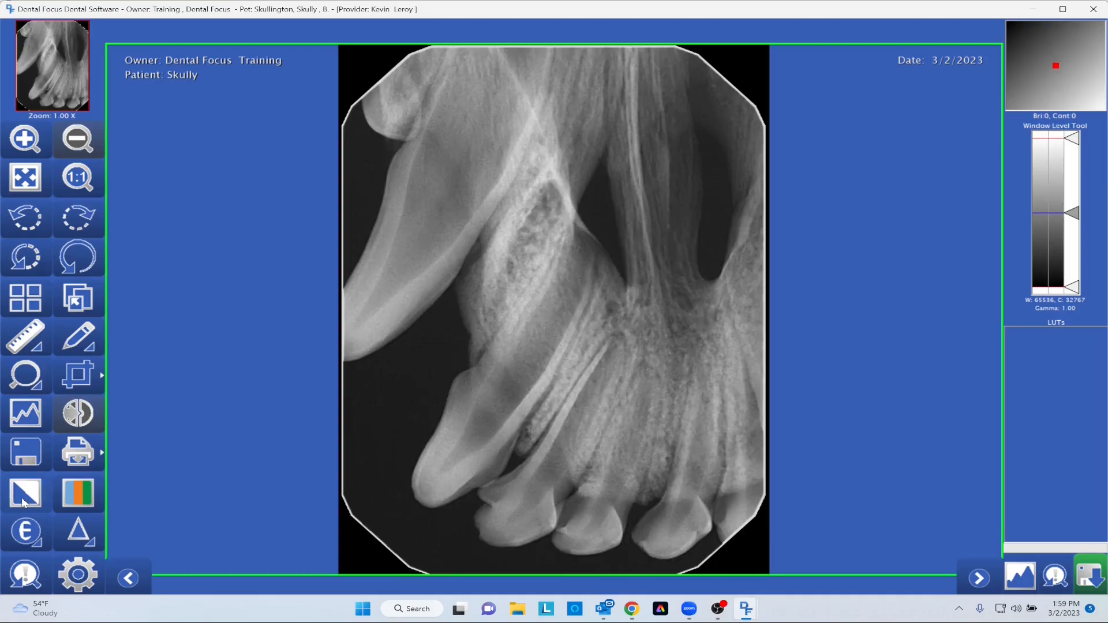
Colorize the open canine and incisor X-ray.
{"action": "left_click", "coordinate": [72, 500]}
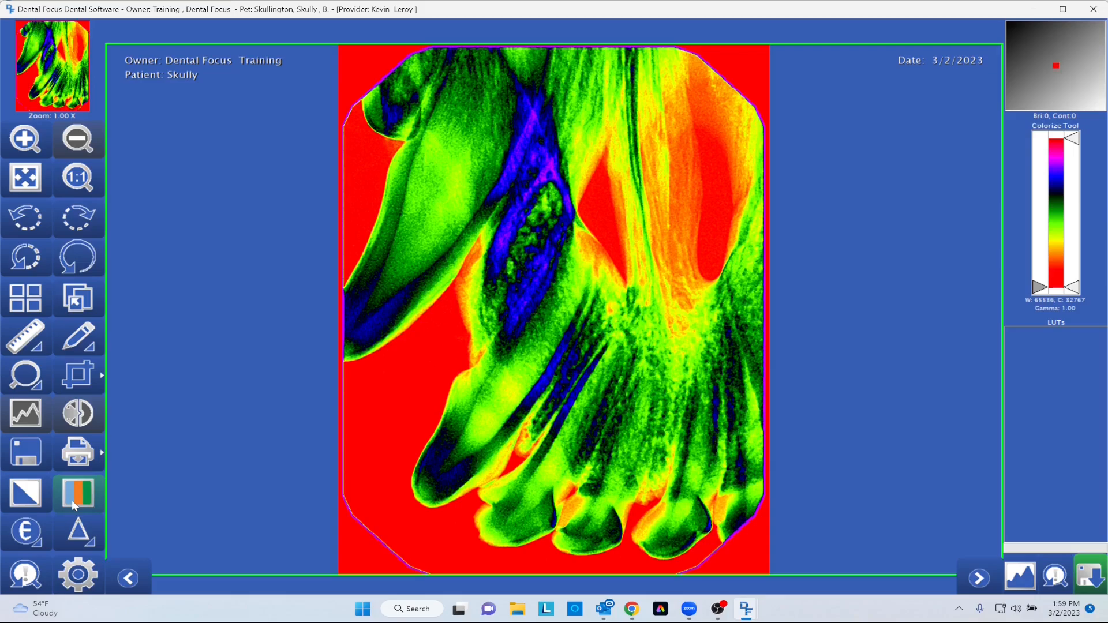
Remove the colorization from the open X-ray and try six emboss directions on it.
{"action": "left_click", "coordinate": [71, 500]}
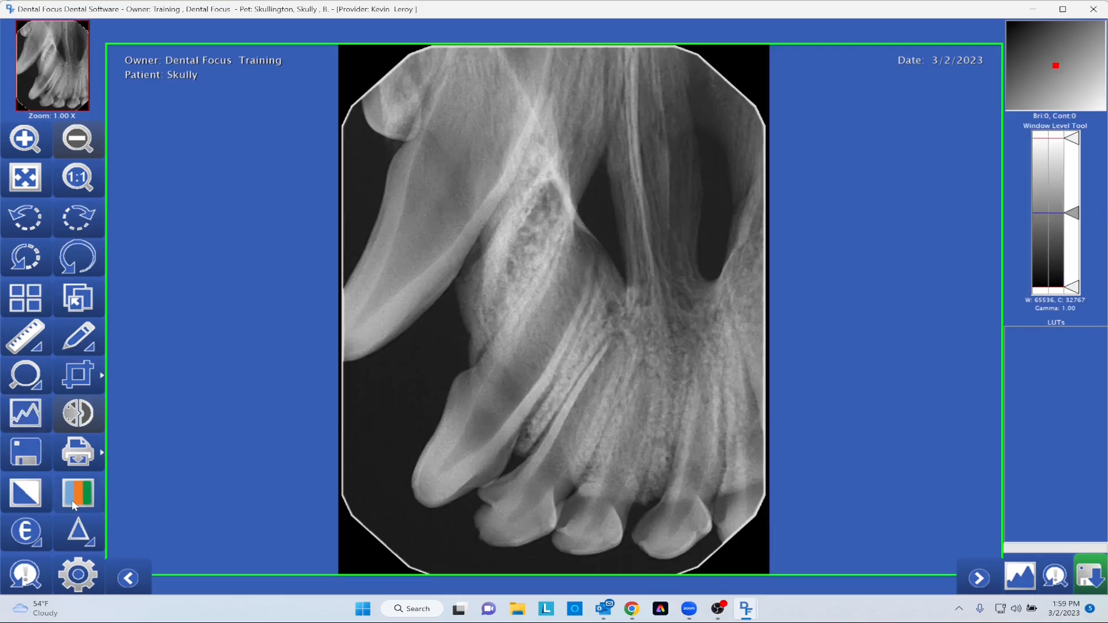
{"action": "left_click", "coordinate": [32, 541]}
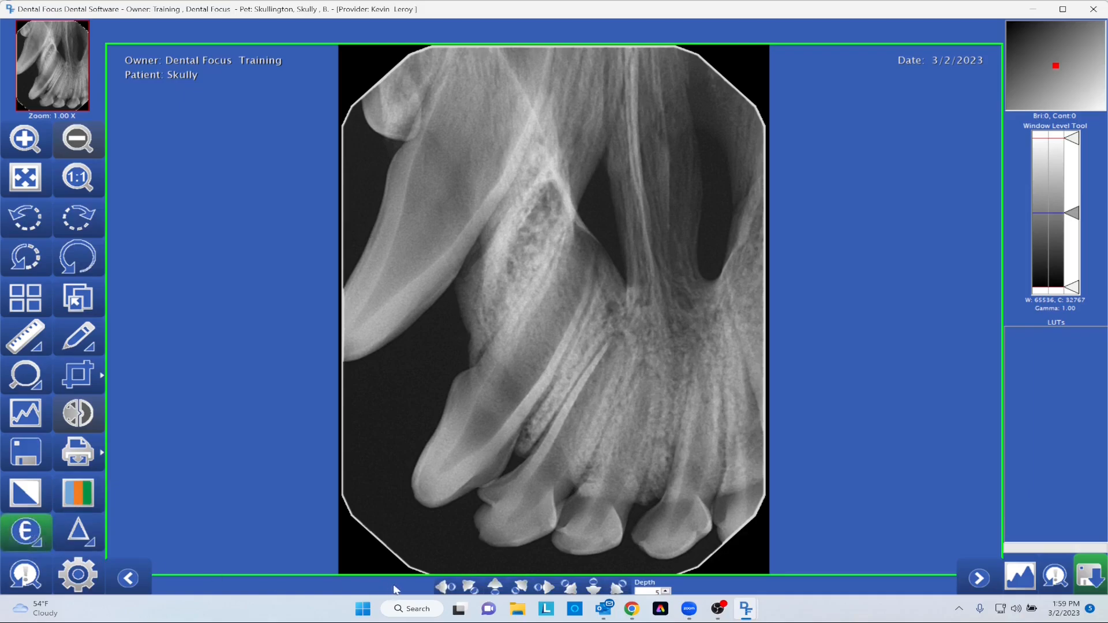
{"action": "left_click", "coordinate": [447, 590]}
{"action": "left_click", "coordinate": [472, 588]}
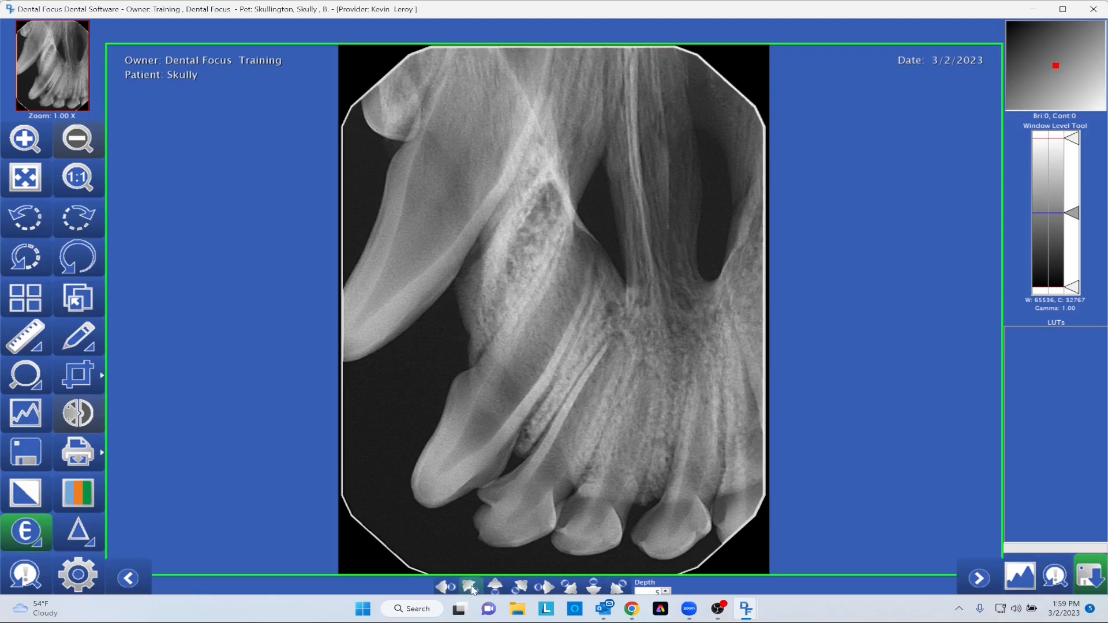
{"action": "left_click", "coordinate": [498, 589]}
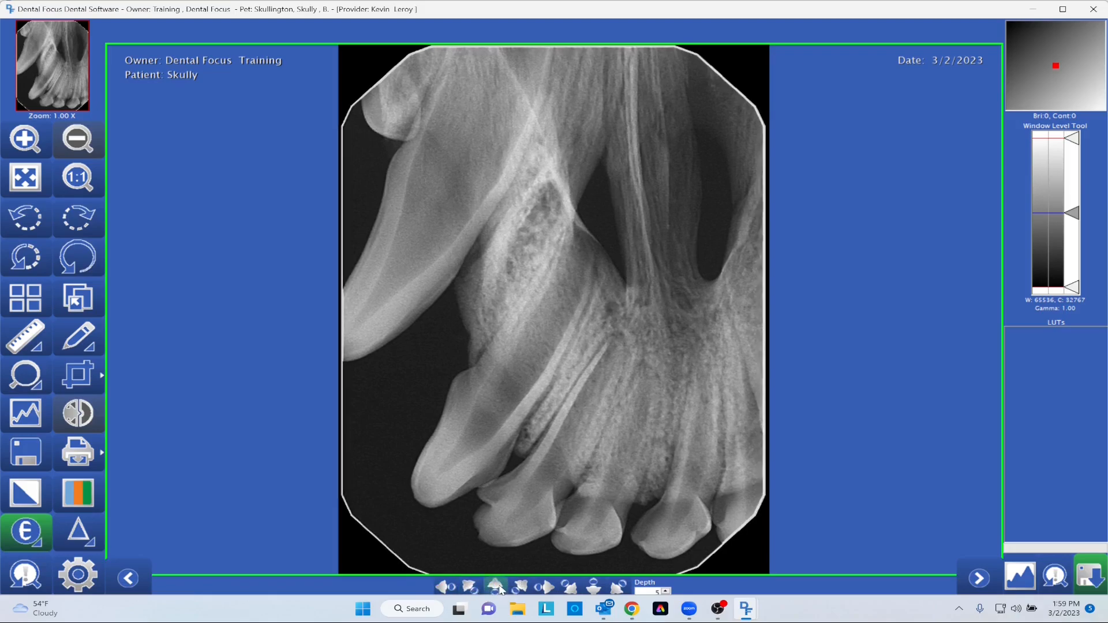
{"action": "left_click", "coordinate": [521, 588]}
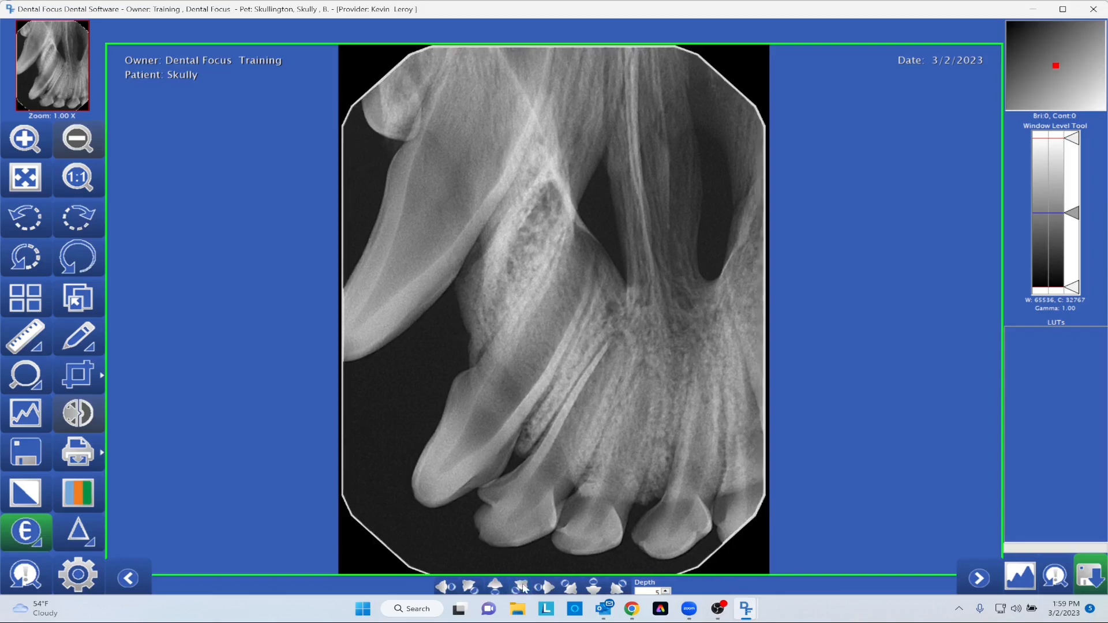
{"action": "left_click", "coordinate": [548, 588]}
{"action": "left_click", "coordinate": [571, 588]}
Examine the ICE enhancement options and the available assigned settings, leaving Midline DF Settings selected.
{"action": "left_click", "coordinate": [84, 535]}
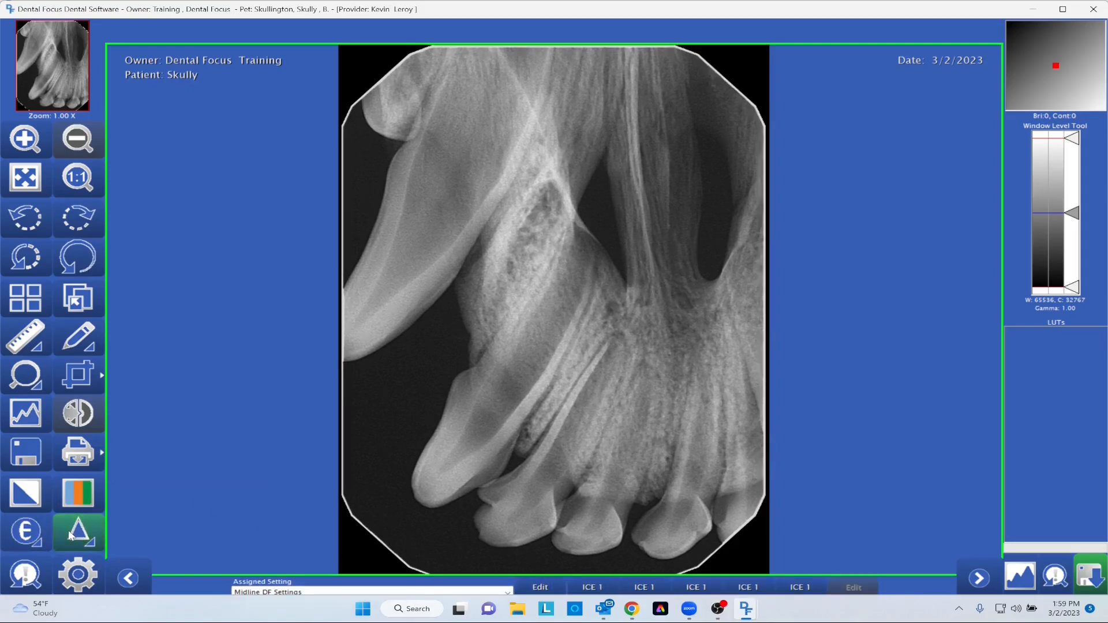
{"action": "left_click", "coordinate": [75, 536]}
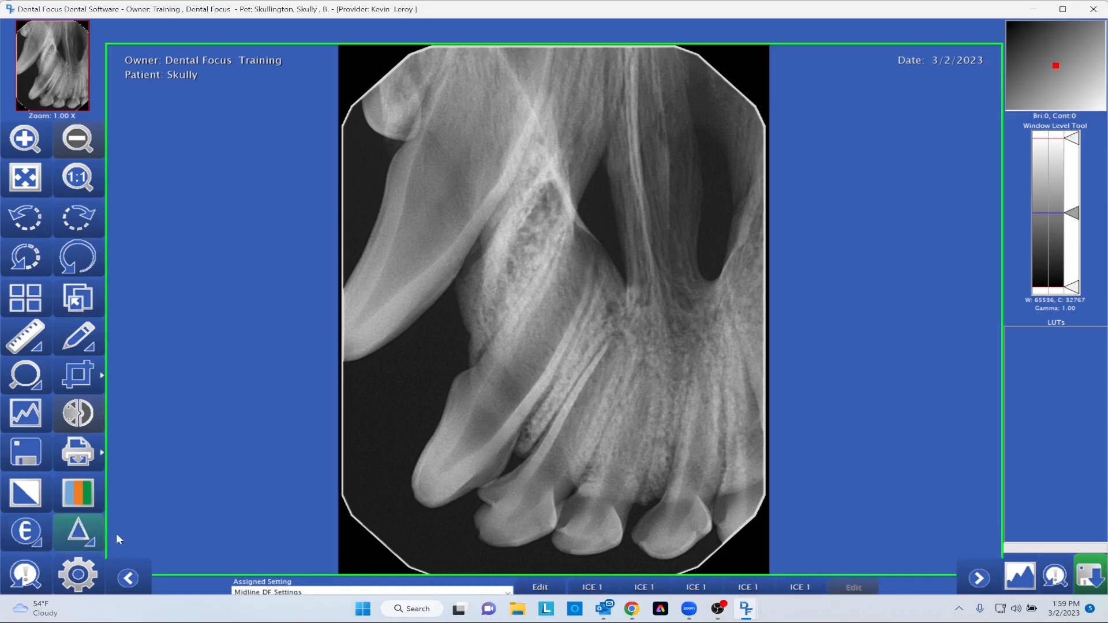
{"action": "left_click", "coordinate": [508, 592]}
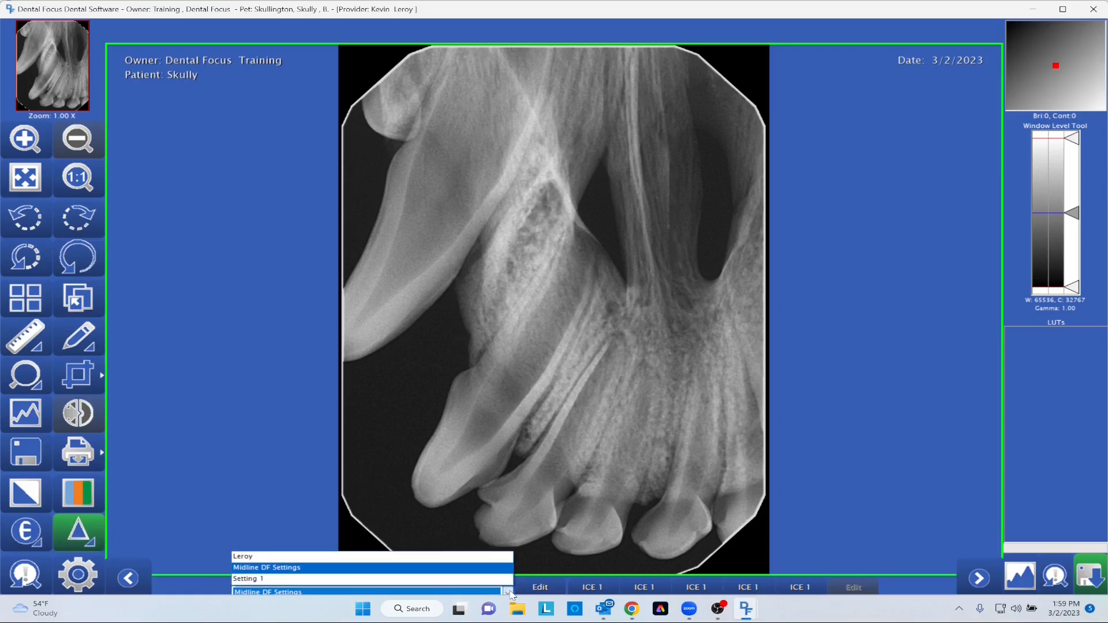
{"action": "left_click", "coordinate": [511, 594]}
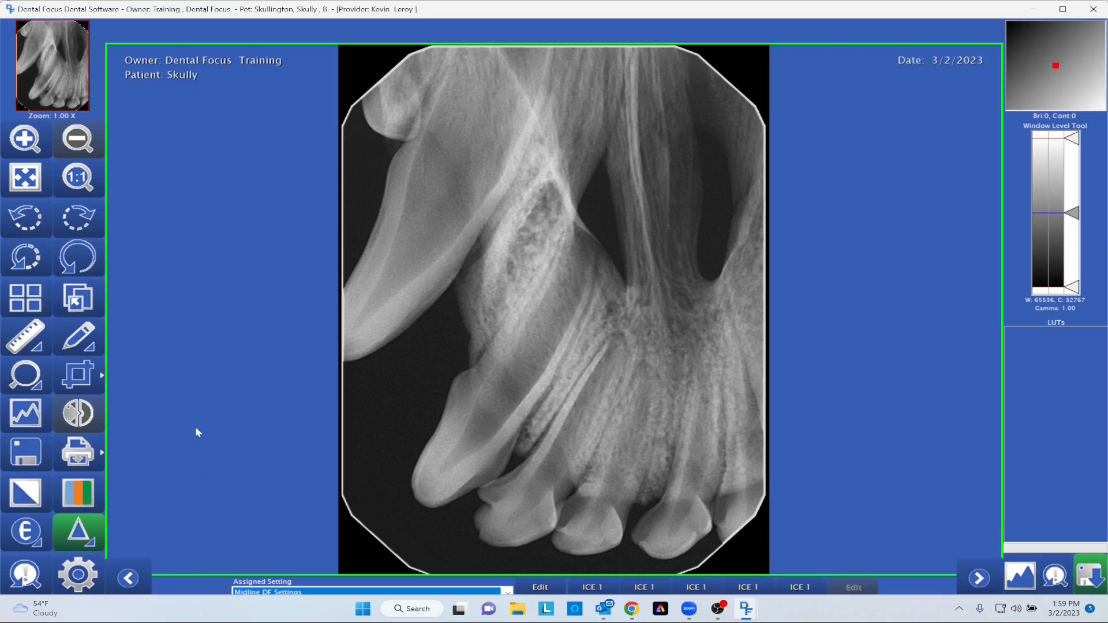
Restore the open X-ray to its original condition.
{"action": "left_click", "coordinate": [23, 573]}
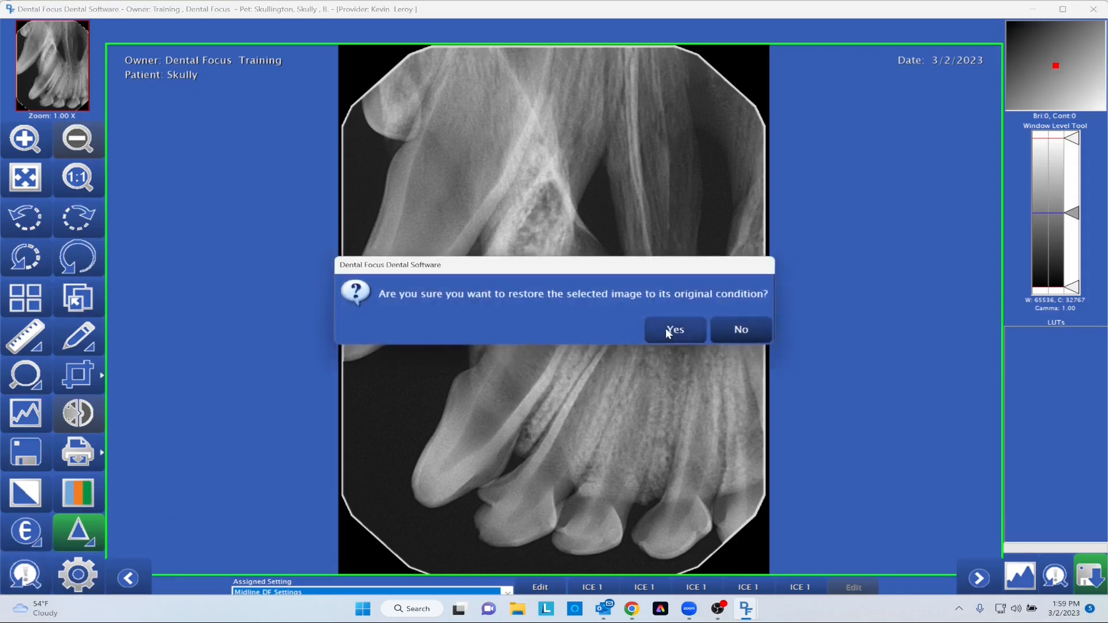
{"action": "left_click", "coordinate": [671, 331]}
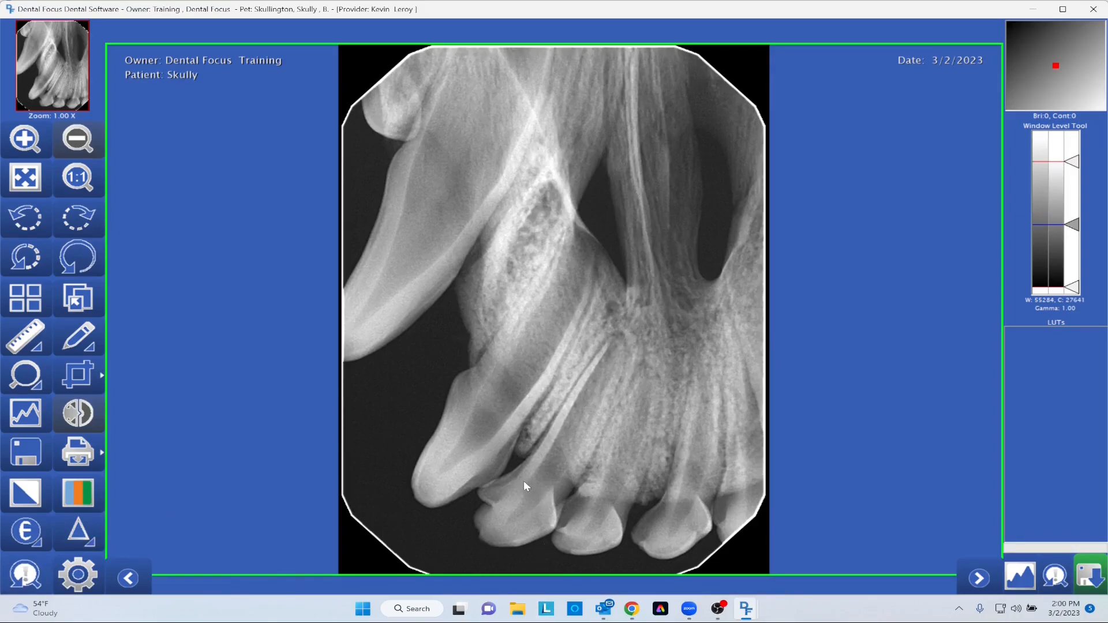
Review the overlay settings for the text fields shown on the image, accept them, and close the X-ray viewer.
{"action": "left_click", "coordinate": [77, 577]}
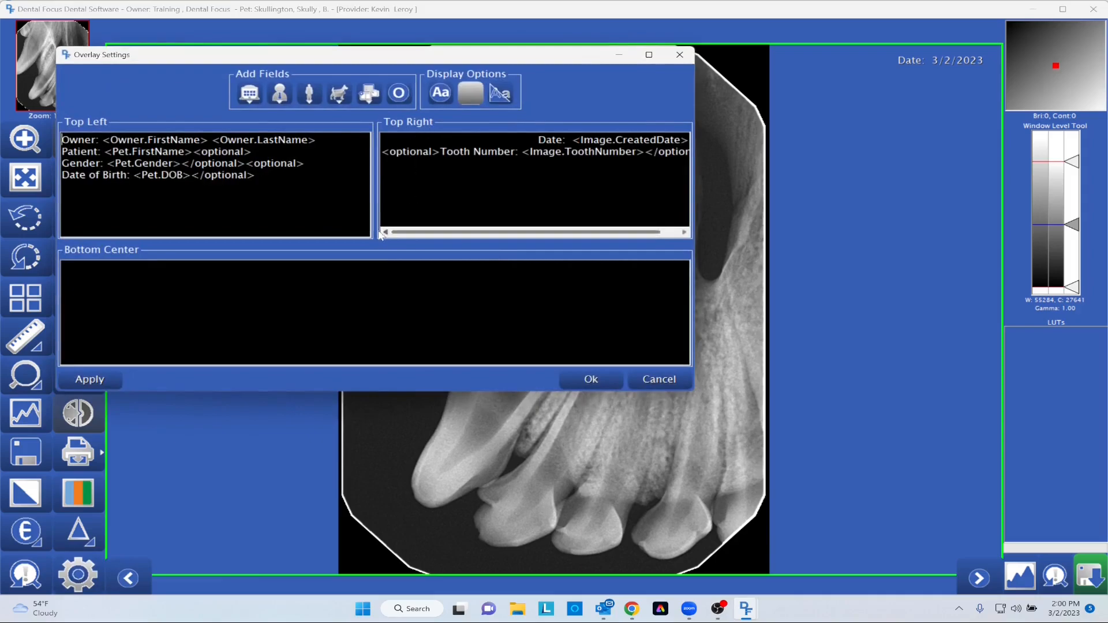
{"action": "left_click", "coordinate": [307, 94]}
{"action": "left_click", "coordinate": [478, 166]}
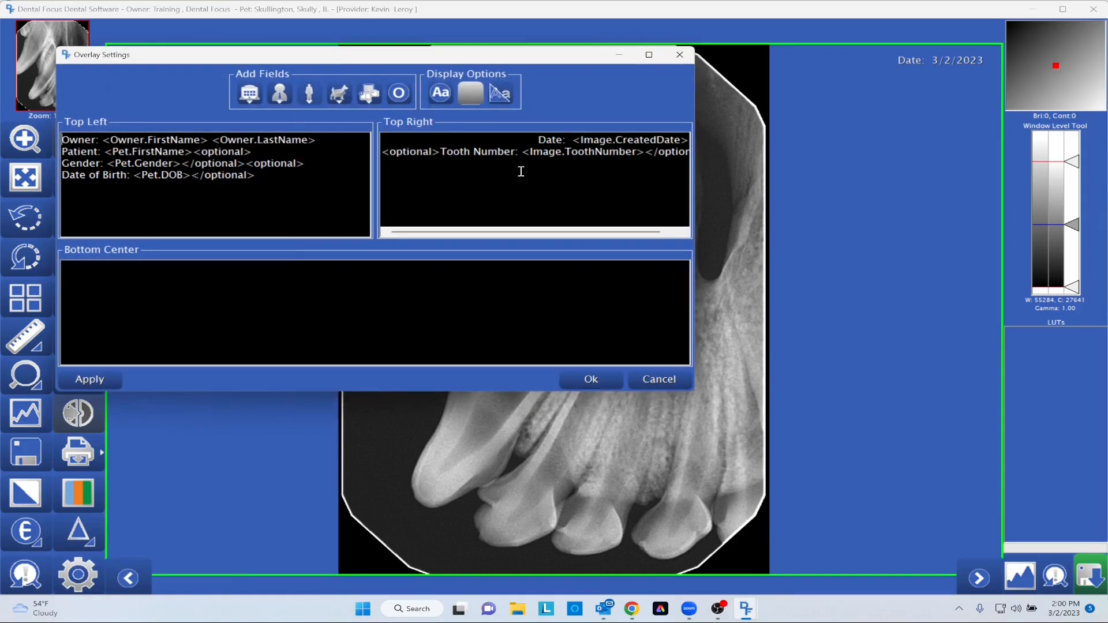
{"action": "left_click_drag", "start_coordinate": [496, 62], "coordinate": [621, 86]}
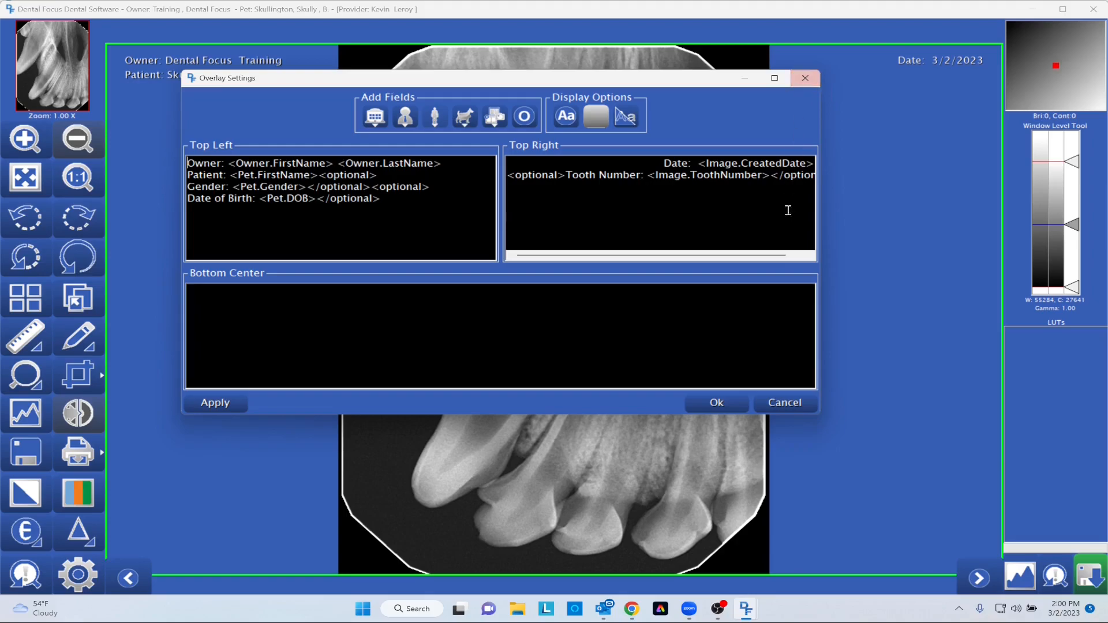
{"action": "left_click", "coordinate": [717, 403]}
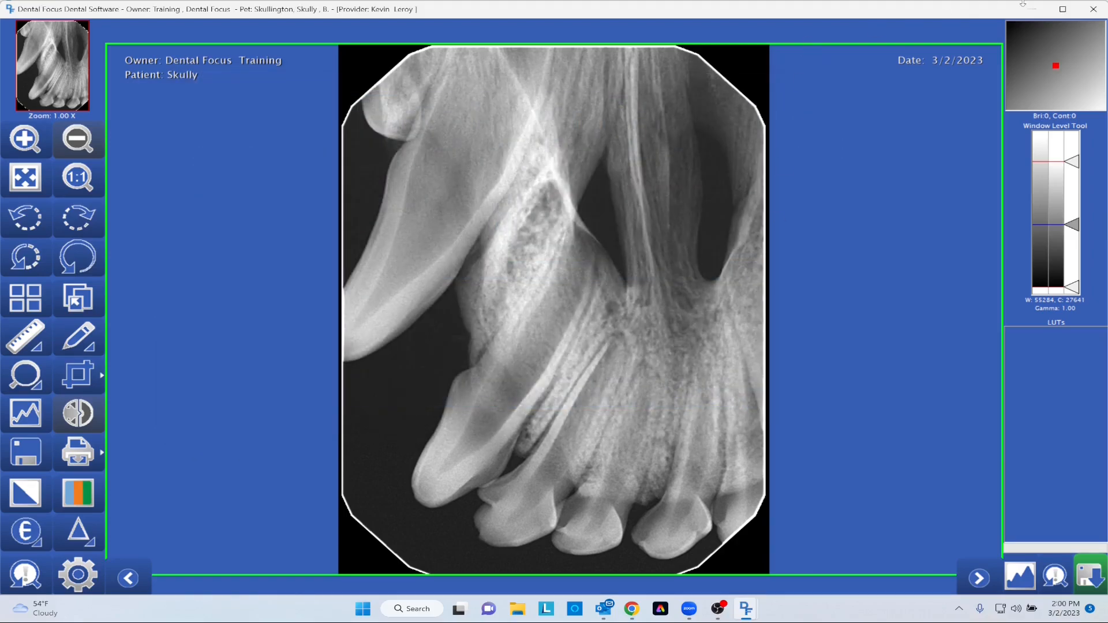
{"action": "left_click", "coordinate": [1093, 9]}
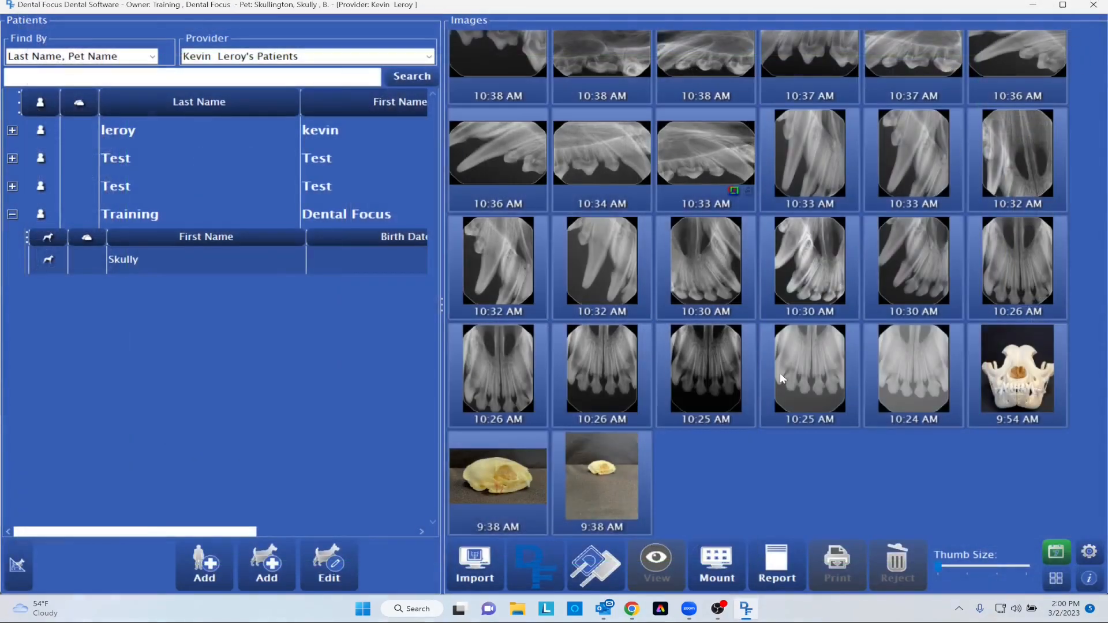